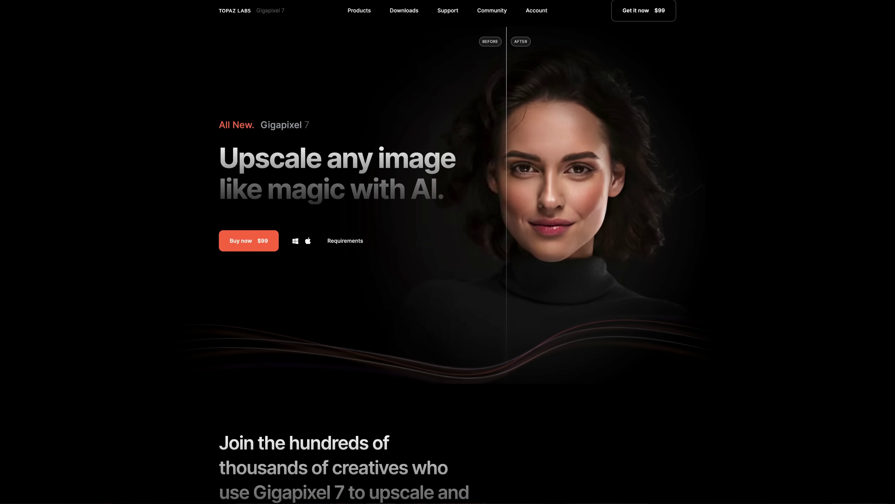
- Scroll down the Gigapixel 7 product page past the customer logos
{"action": "scroll", "coordinate": [447, 251], "scroll_direction": "down", "scroll_amount": 7}
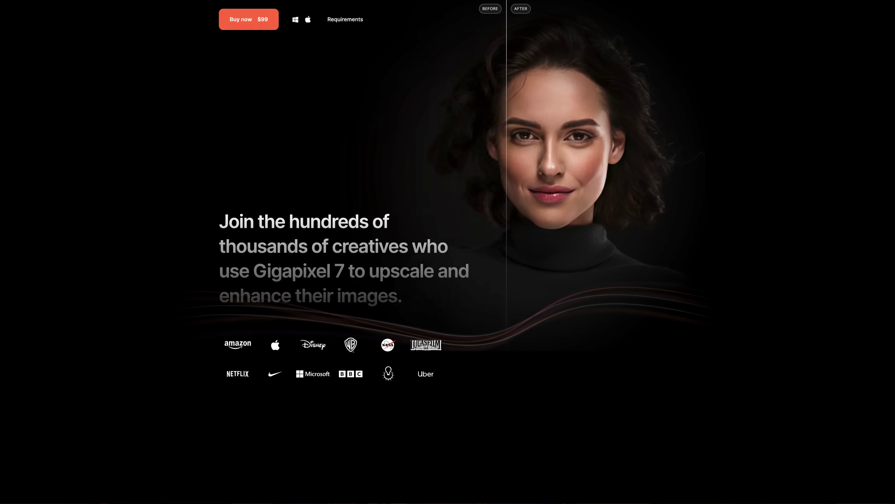
{"action": "scroll", "coordinate": [448, 252], "scroll_direction": "down", "scroll_amount": 10}
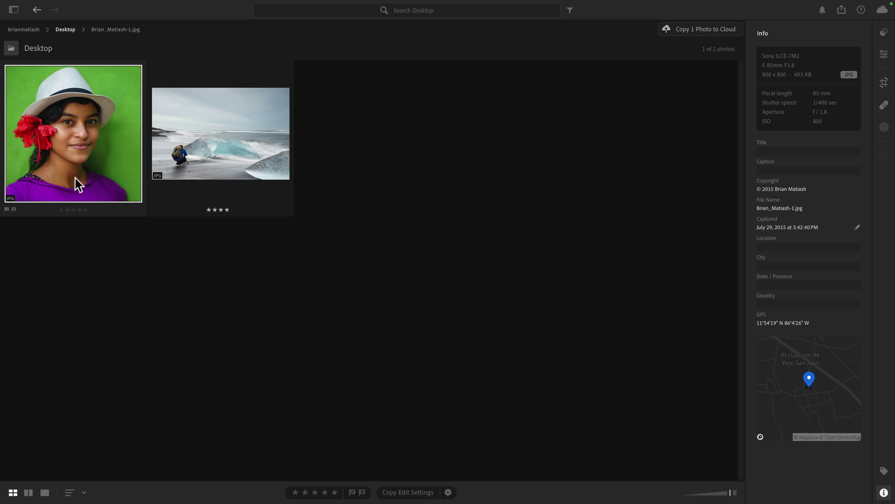
- Inspect the portrait alone at 100% and high zoom, then advance to the ice-beach photo
{"action": "double_click", "coordinate": [82, 152]}
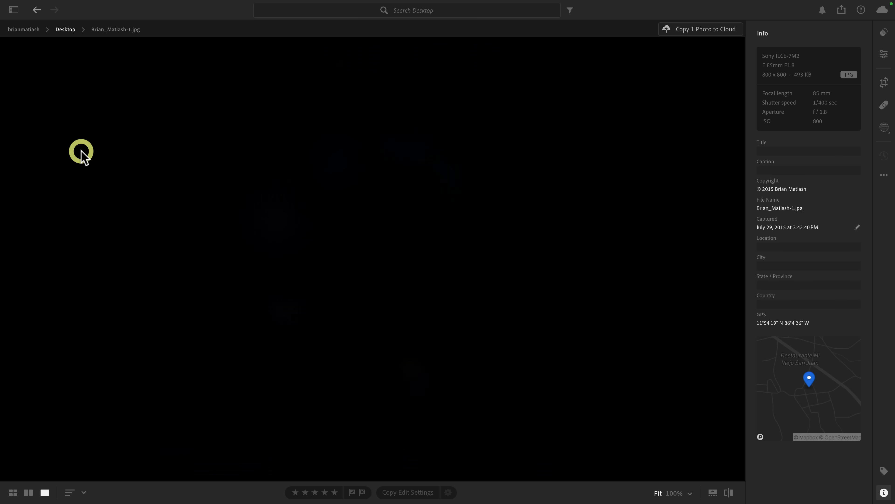
{"action": "left_click", "coordinate": [378, 225]}
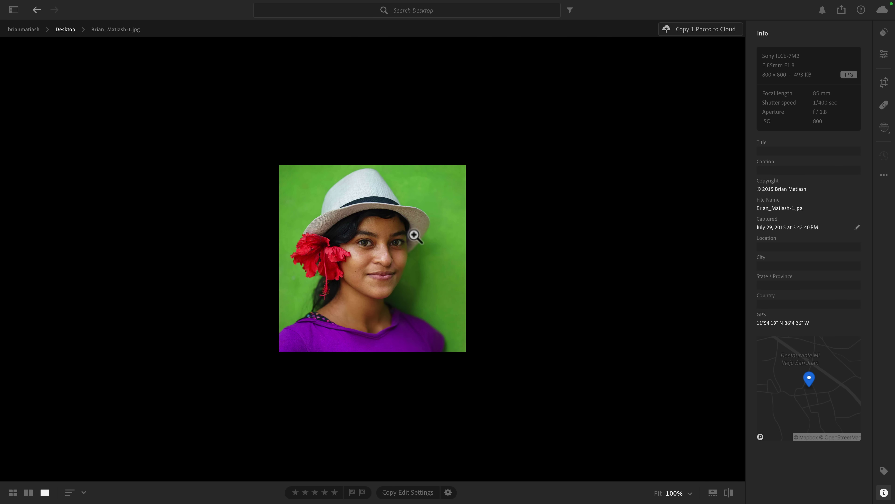
{"action": "left_click", "coordinate": [370, 233]}
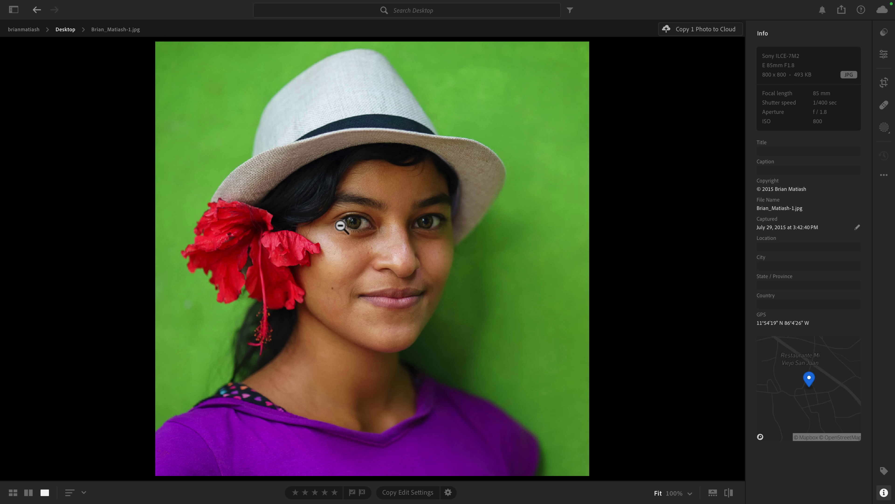
{"action": "left_click", "coordinate": [692, 492]}
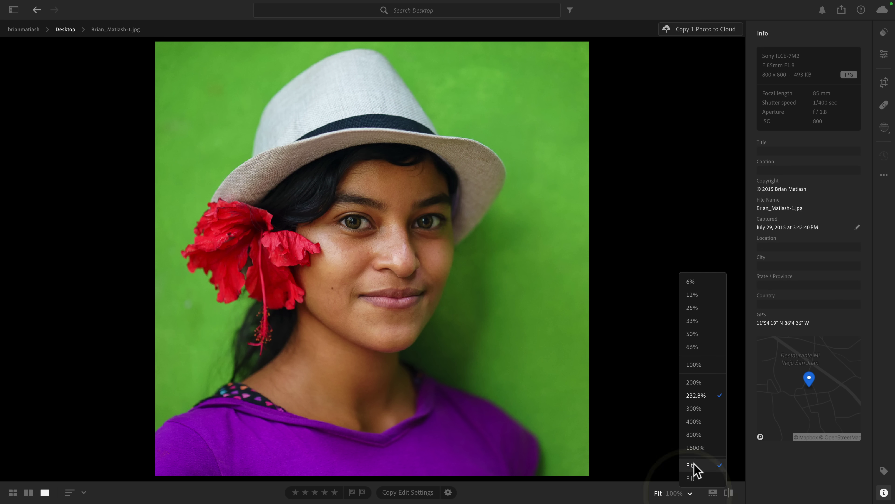
{"action": "left_click", "coordinate": [696, 436]}
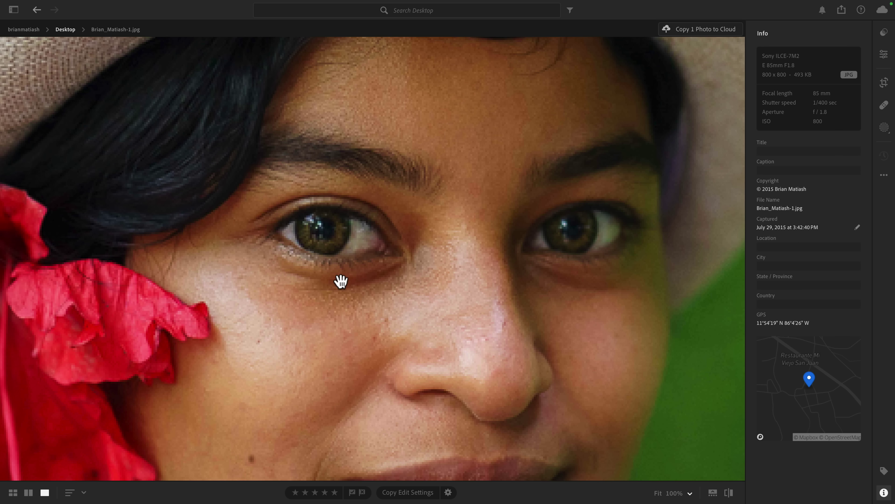
{"action": "left_click", "coordinate": [336, 244]}
{"action": "key", "text": "Right"}
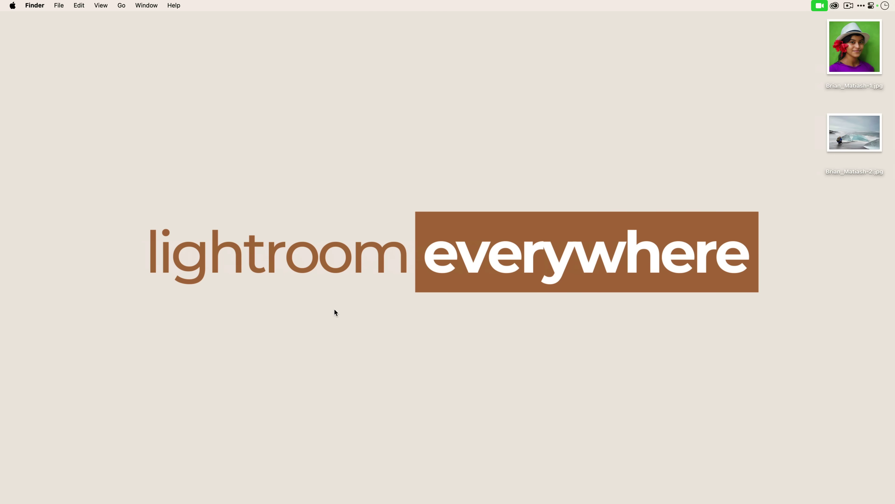
- Launch Gigapixel AI and drag Brian_Matiash-1.jpg from the desktop into it
{"action": "mouse_move", "coordinate": [418, 484]}
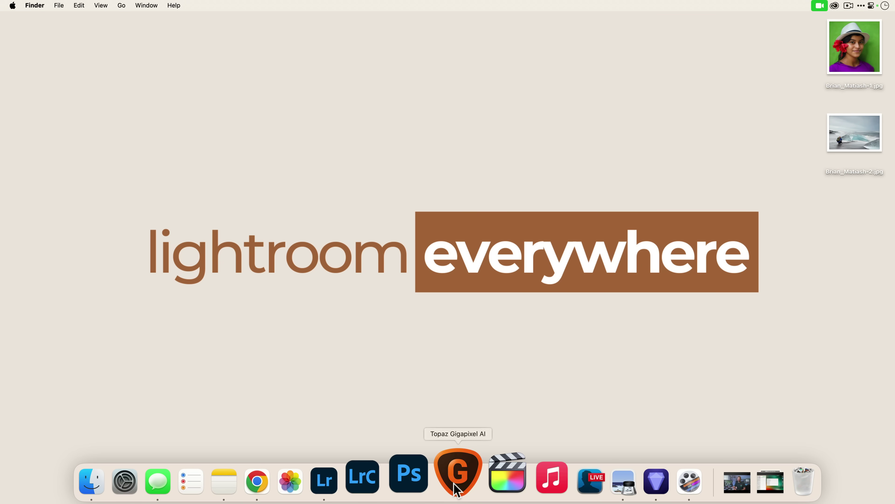
{"action": "left_click", "coordinate": [457, 488]}
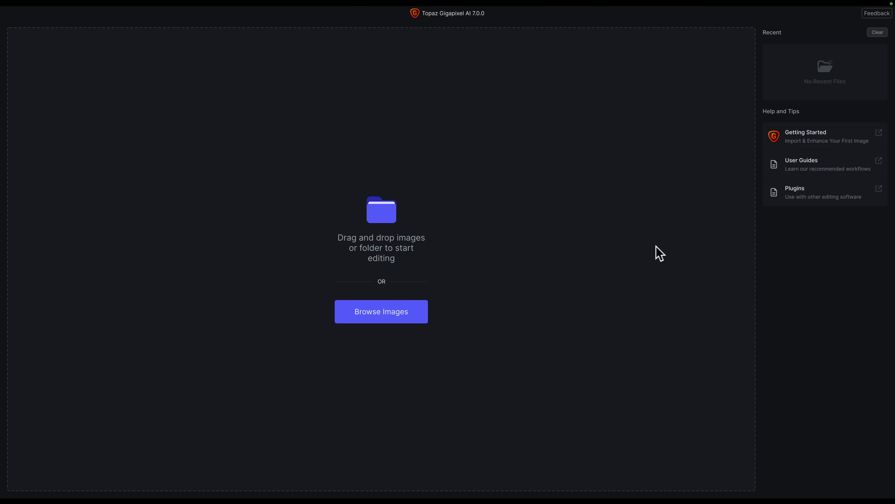
{"action": "key", "text": "F11"}
{"action": "left_click_drag", "start_coordinate": [863, 64], "coordinate": [505, 188]}
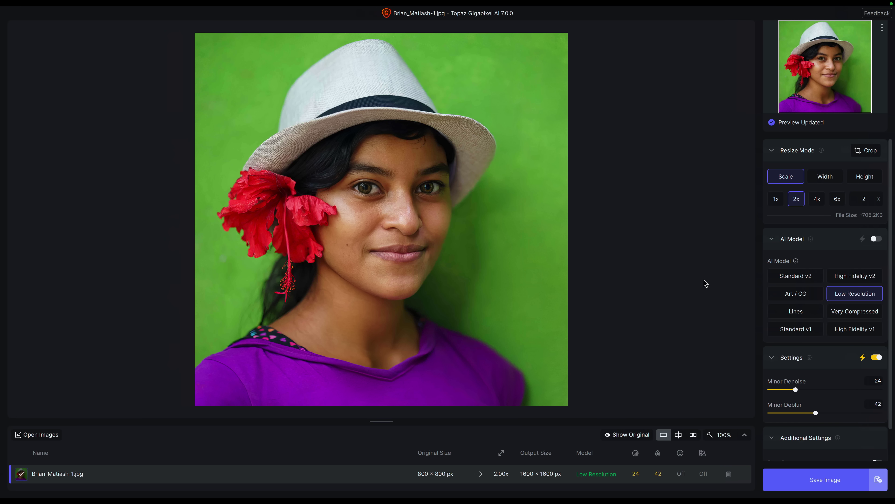
- Switch the portrait's AI model to High Fidelity v2
{"action": "scroll", "coordinate": [818, 312], "scroll_direction": "down", "scroll_amount": 2}
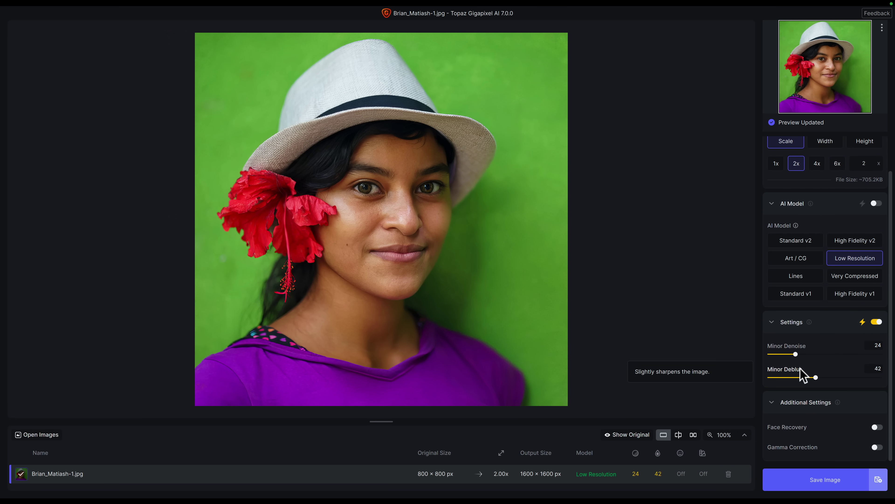
{"action": "left_click", "coordinate": [842, 246]}
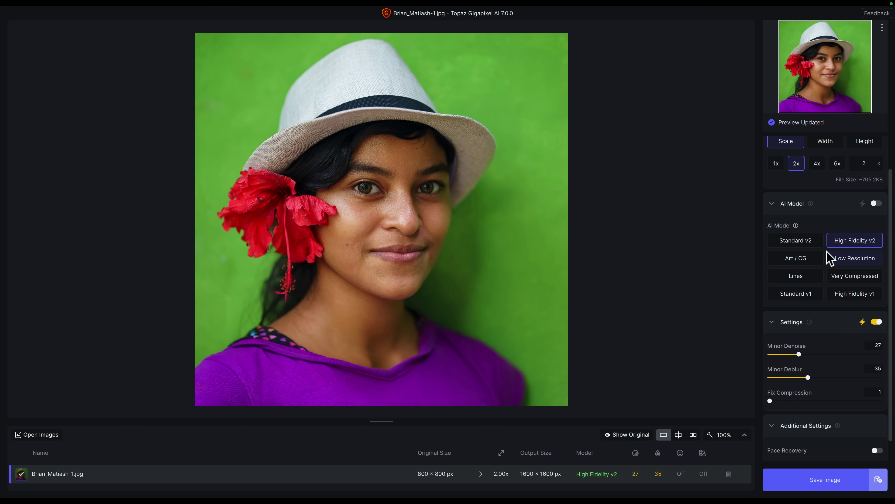
{"action": "scroll", "coordinate": [827, 244], "scroll_direction": "up", "scroll_amount": 1}
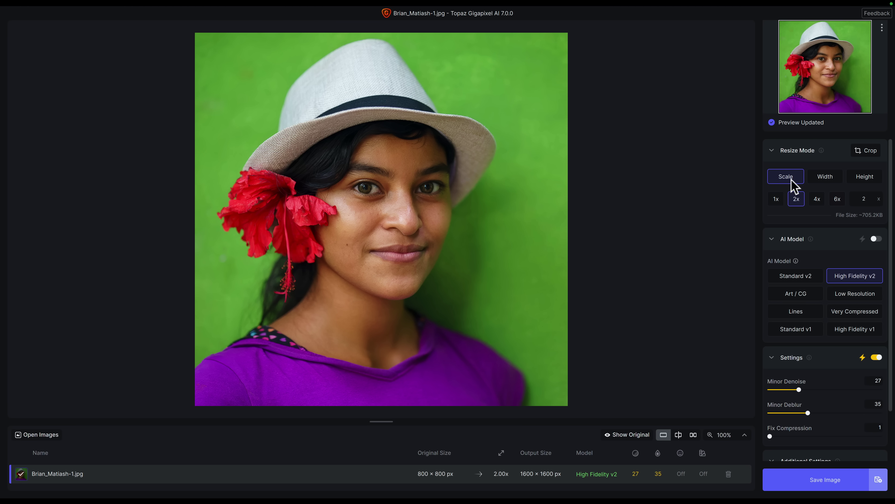
{"action": "left_click", "coordinate": [820, 178]}
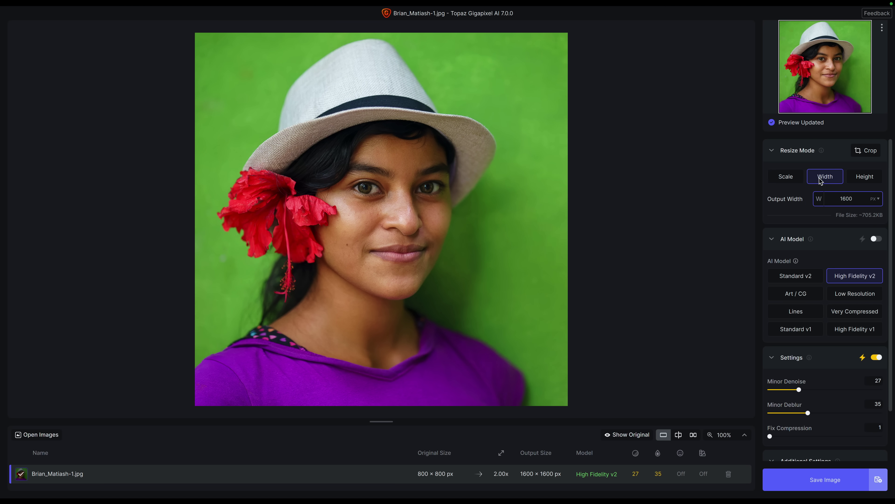
{"action": "left_click", "coordinate": [855, 180]}
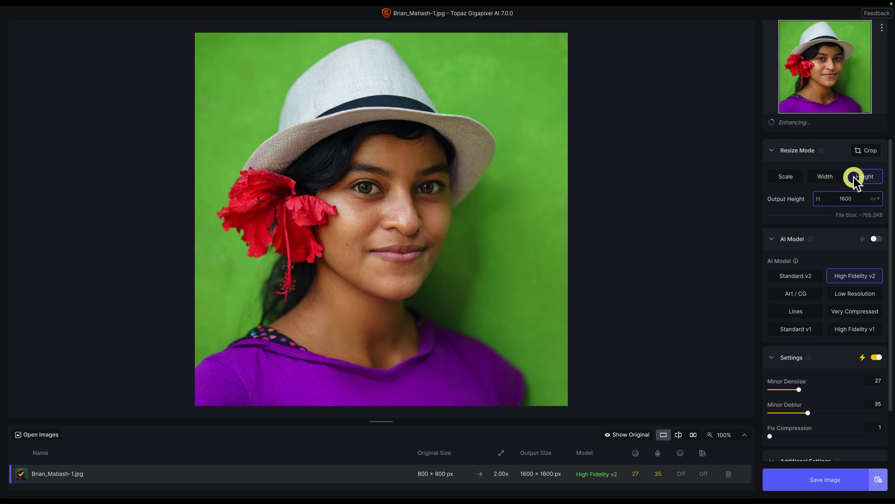
{"action": "left_click", "coordinate": [795, 183]}
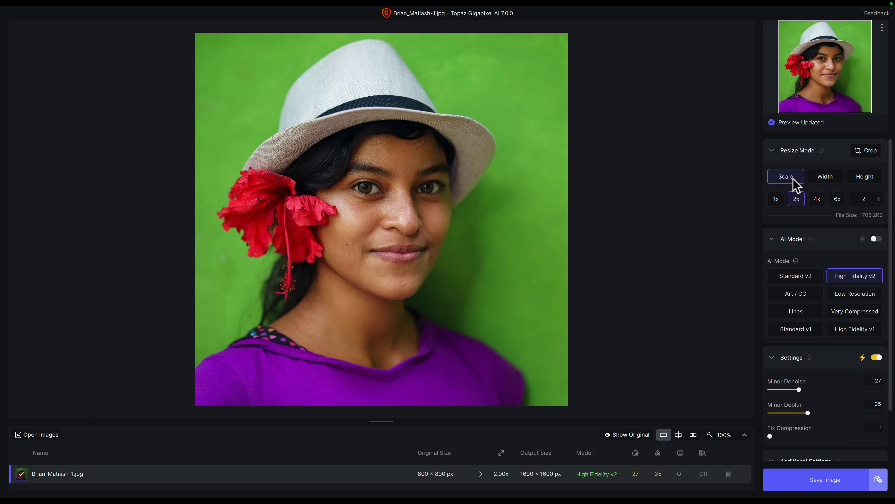
{"action": "scroll", "coordinate": [797, 214], "scroll_direction": "down", "scroll_amount": 2}
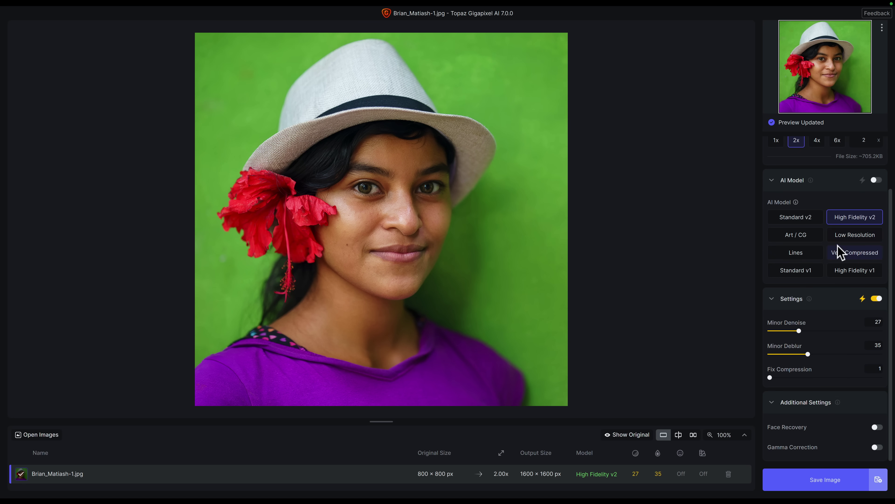
{"action": "mouse_move", "coordinate": [811, 180]}
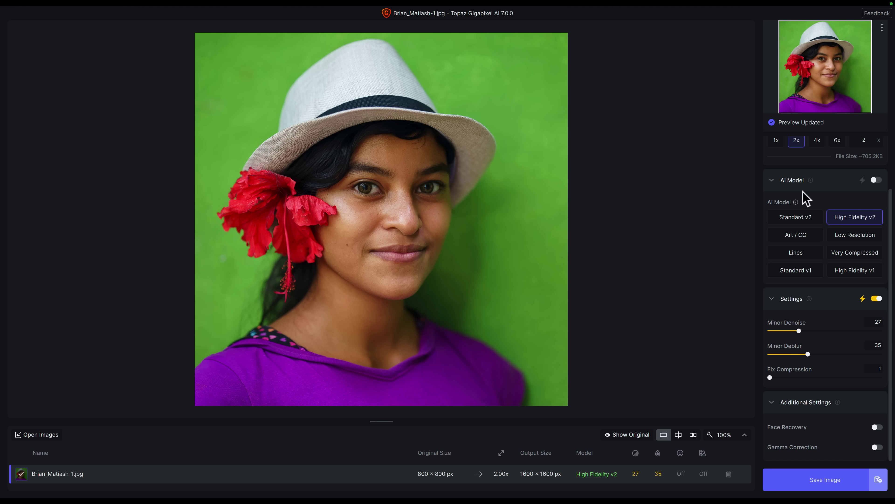
{"action": "mouse_move", "coordinate": [796, 202]}
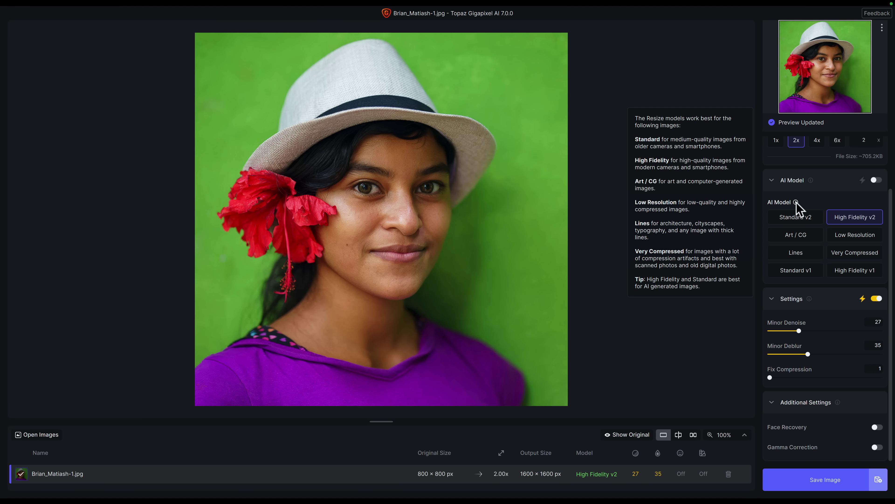
{"action": "mouse_move", "coordinate": [786, 348]}
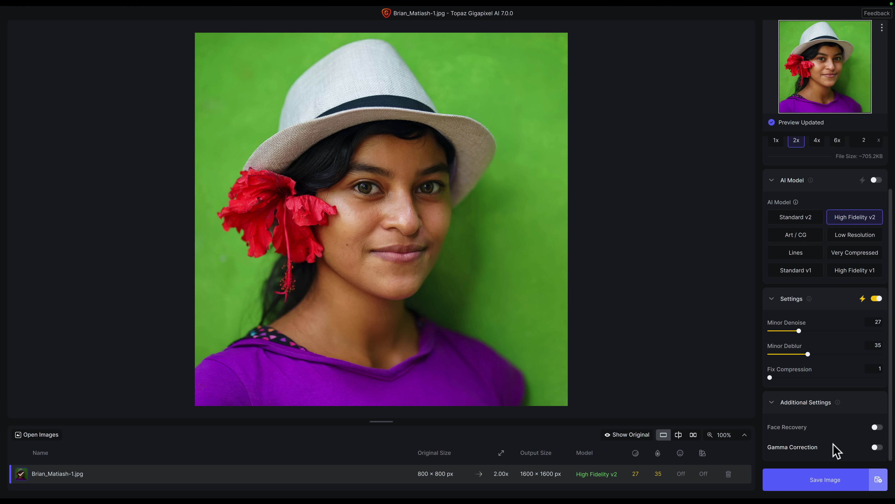
- Compare the original and enhanced portrait in split view, then side-by-side view
{"action": "mouse_move", "coordinate": [838, 402]}
{"action": "left_click", "coordinate": [678, 435]}
{"action": "left_click_drag", "start_coordinate": [382, 287], "coordinate": [431, 301]}
{"action": "left_click", "coordinate": [693, 435]}
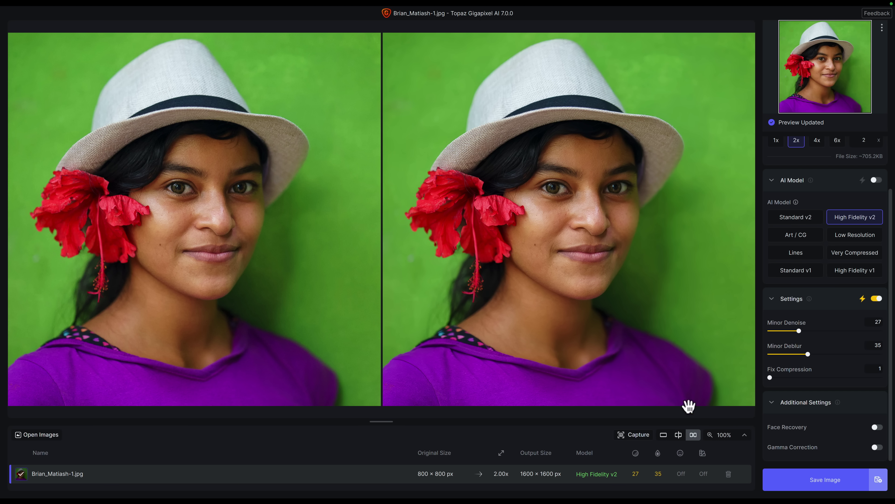
{"action": "left_click", "coordinate": [745, 437]}
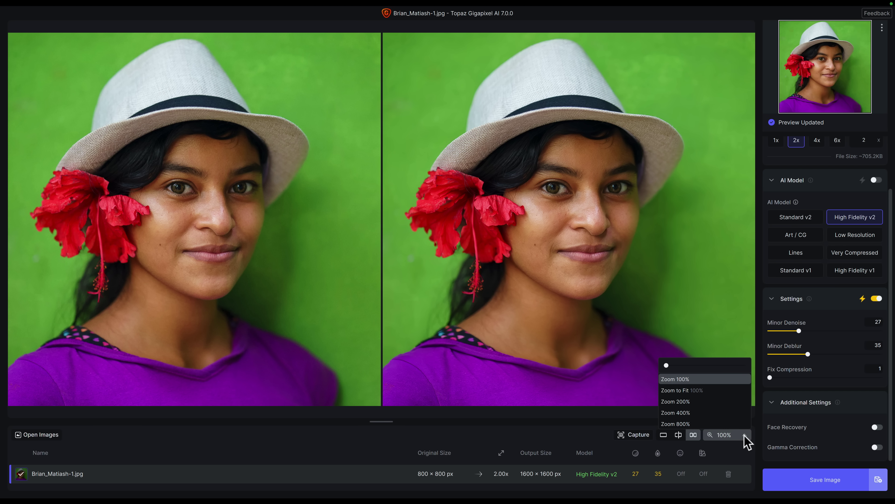
{"action": "left_click", "coordinate": [744, 436]}
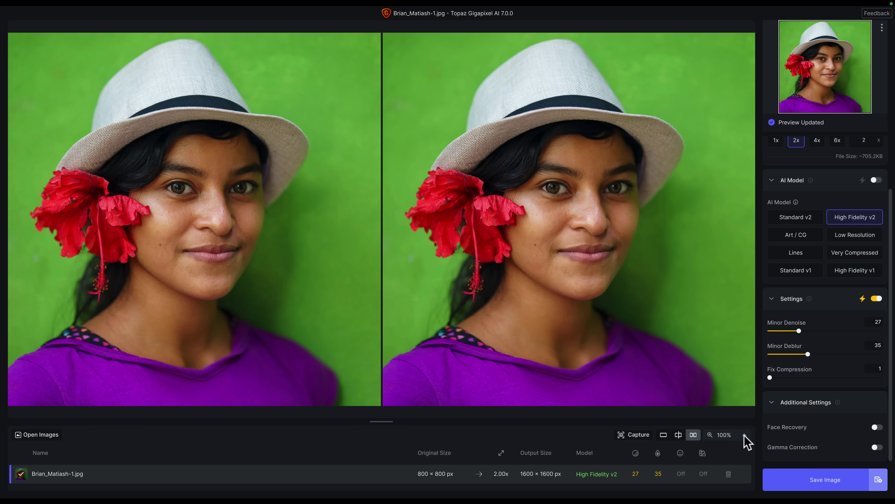
- Set the default upscale scale to 6x in Gigapixel preferences
{"action": "left_click", "coordinate": [63, 5]}
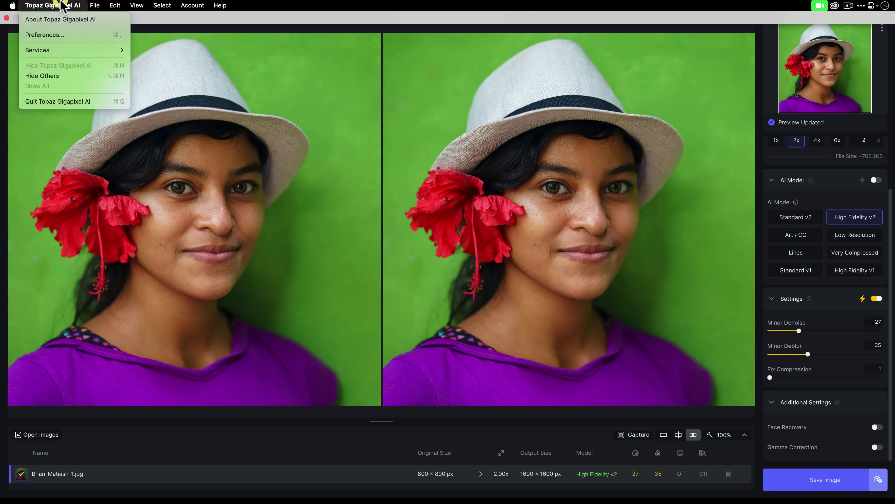
{"action": "left_click", "coordinate": [66, 34]}
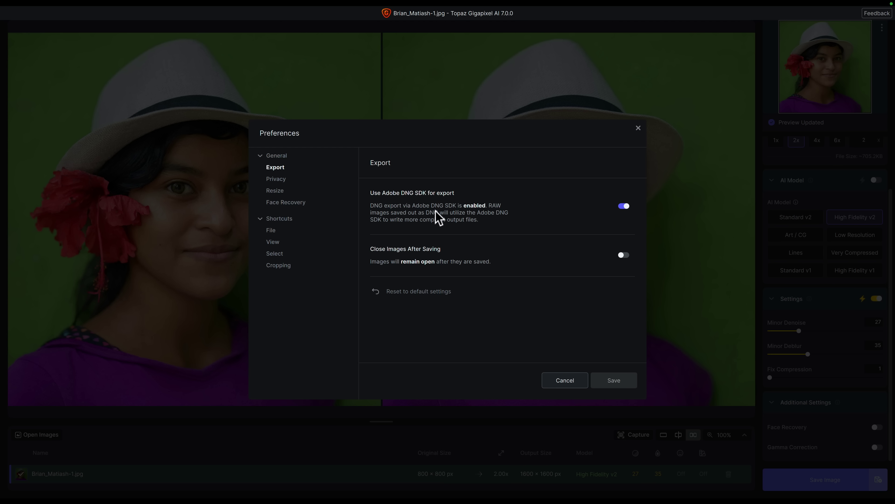
{"action": "left_click", "coordinate": [287, 192]}
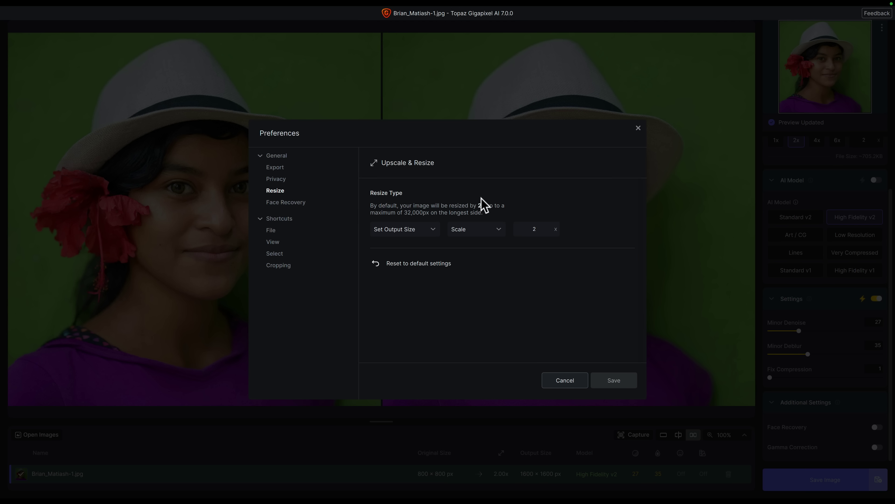
{"action": "left_click", "coordinate": [533, 230]}
{"action": "type", "text": "6"}
{"action": "left_click", "coordinate": [560, 270]}
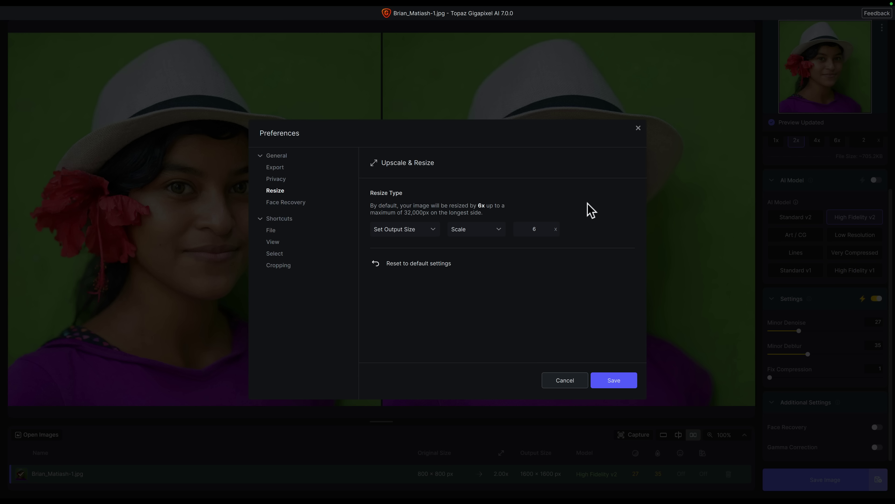
- Leave the Face Recovery parts at Hair, Neck and close Preferences
{"action": "left_click", "coordinate": [291, 204]}
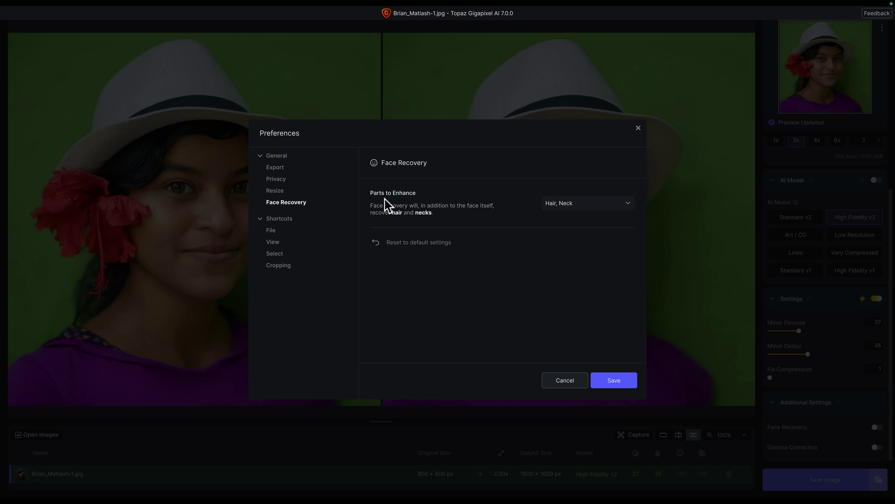
{"action": "left_click", "coordinate": [584, 205]}
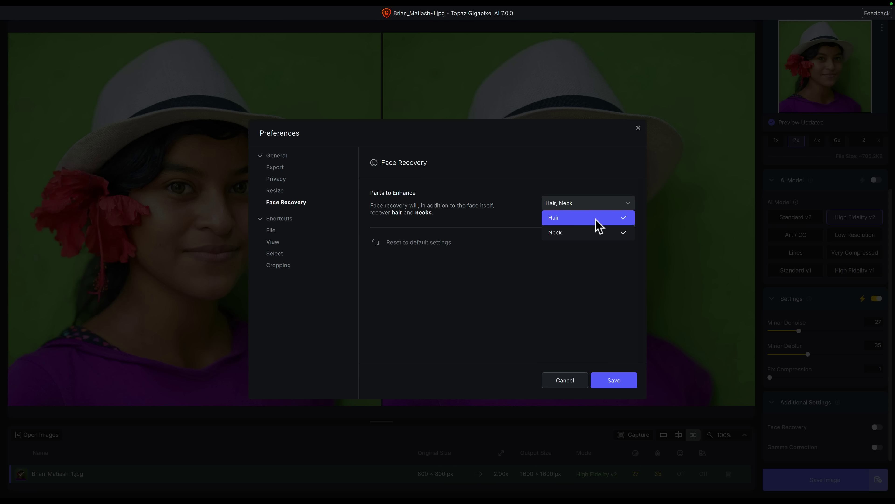
{"action": "left_click", "coordinate": [511, 188]}
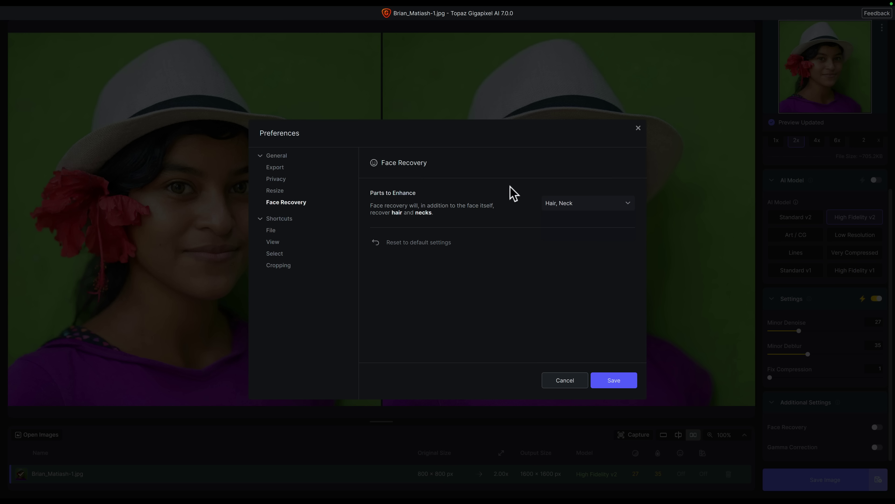
{"action": "left_click", "coordinate": [638, 128]}
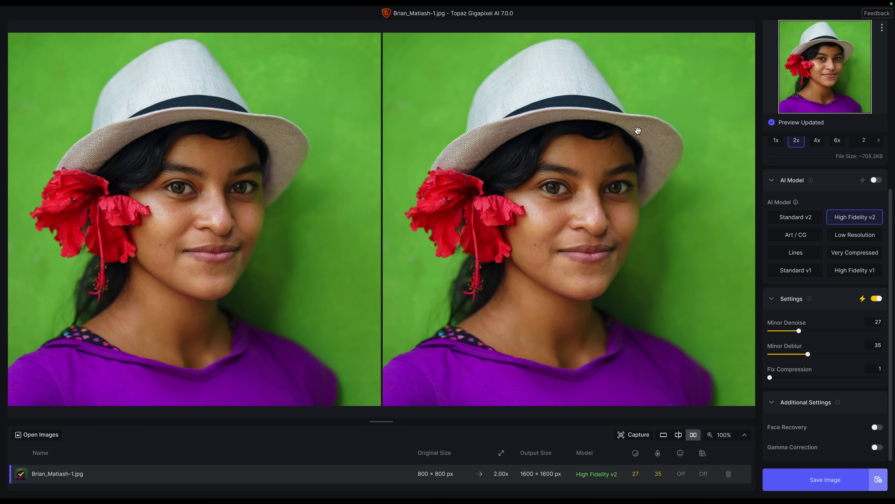
- Quit Gigapixel AI without saving the changes
{"action": "key", "text": "super+q"}
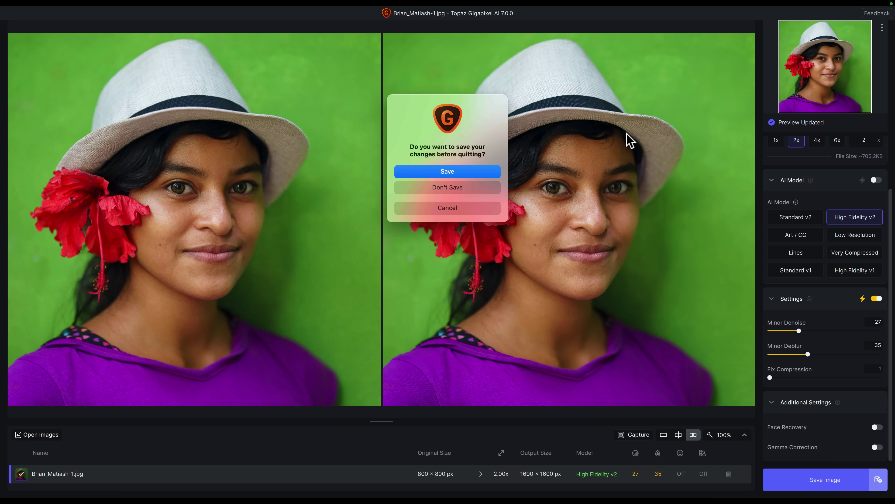
{"action": "left_click", "coordinate": [488, 190]}
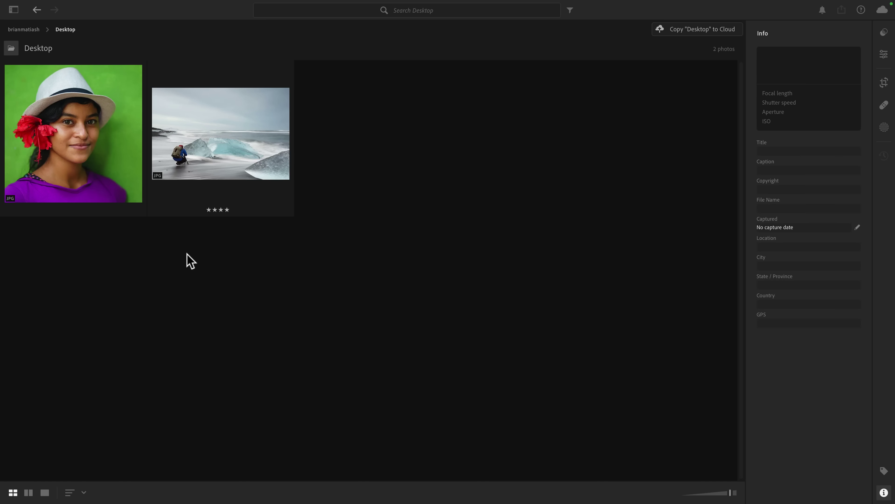
- Open the portrait in the detail view and bring up its photo options
{"action": "double_click", "coordinate": [89, 166]}
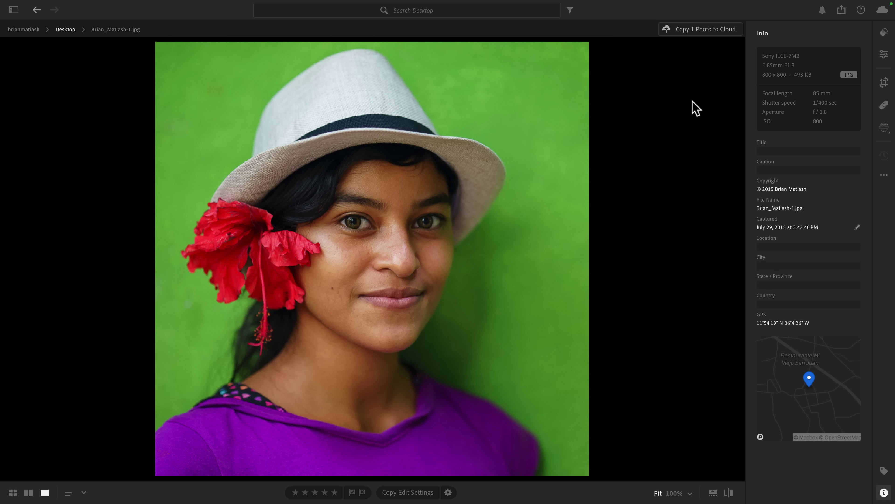
{"action": "right_click", "coordinate": [294, 186]}
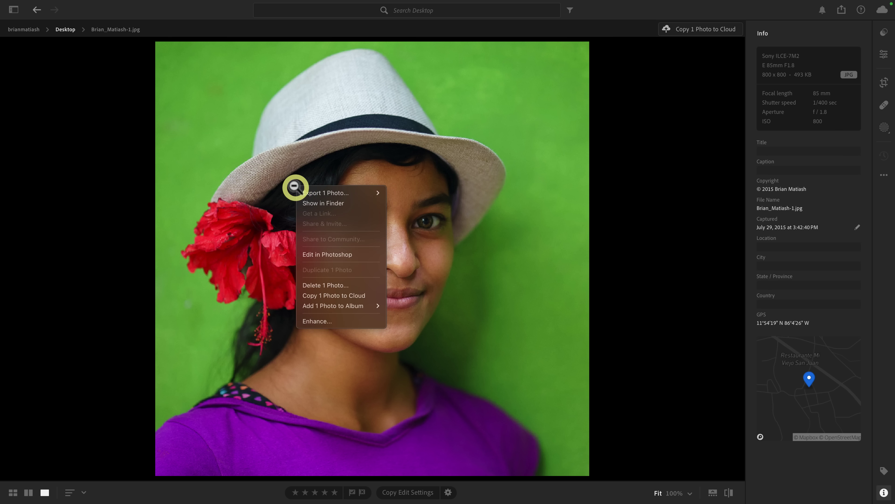
- Edit the portrait in Photoshop and locate Topaz Gigapixel AI under File > Automate
{"action": "left_click", "coordinate": [347, 255]}
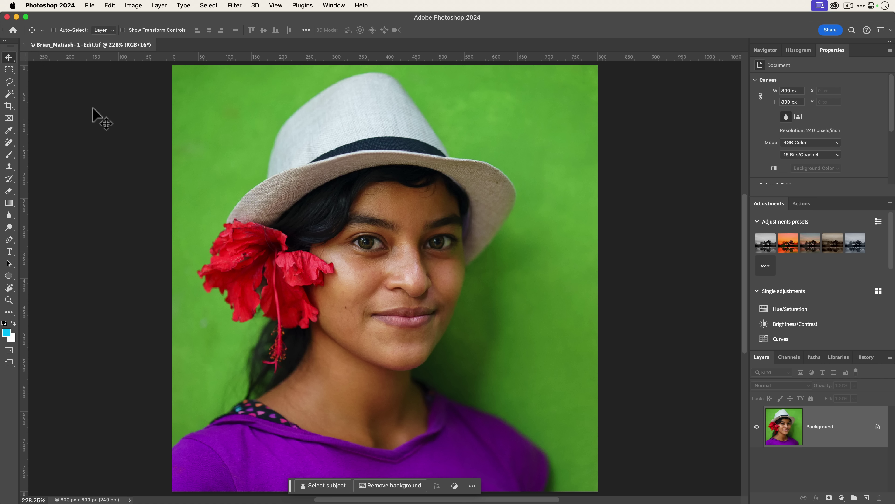
{"action": "left_click", "coordinate": [234, 6]}
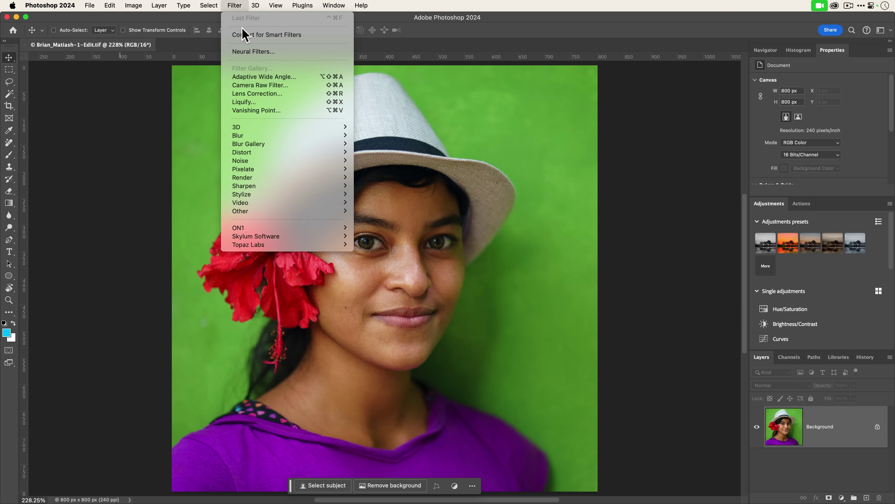
{"action": "mouse_move", "coordinate": [312, 245]}
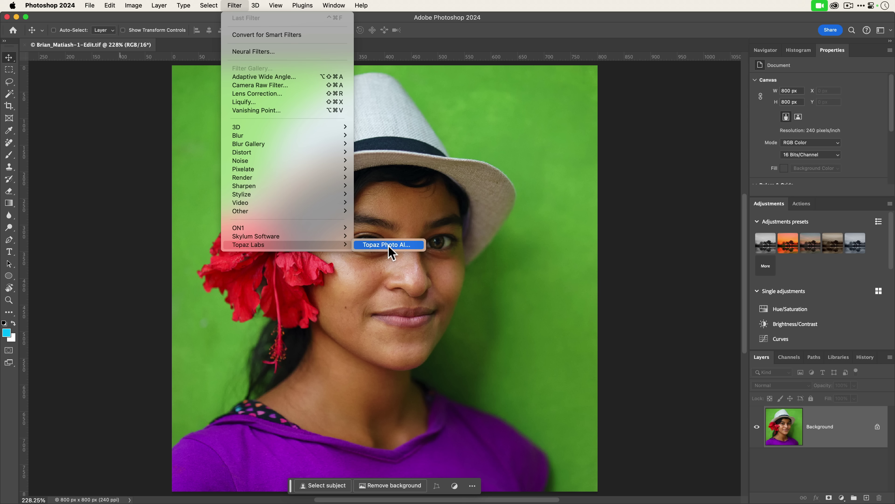
{"action": "left_click", "coordinate": [82, 266]}
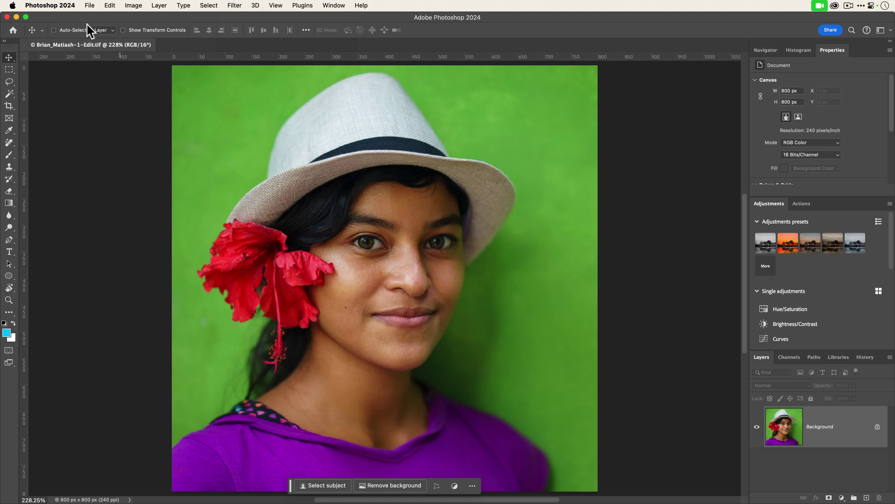
{"action": "left_click", "coordinate": [90, 5]}
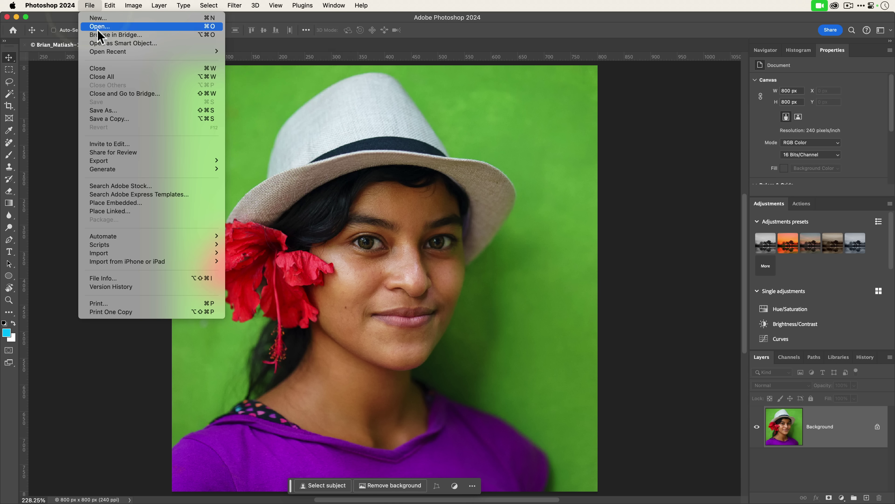
{"action": "mouse_move", "coordinate": [193, 238]}
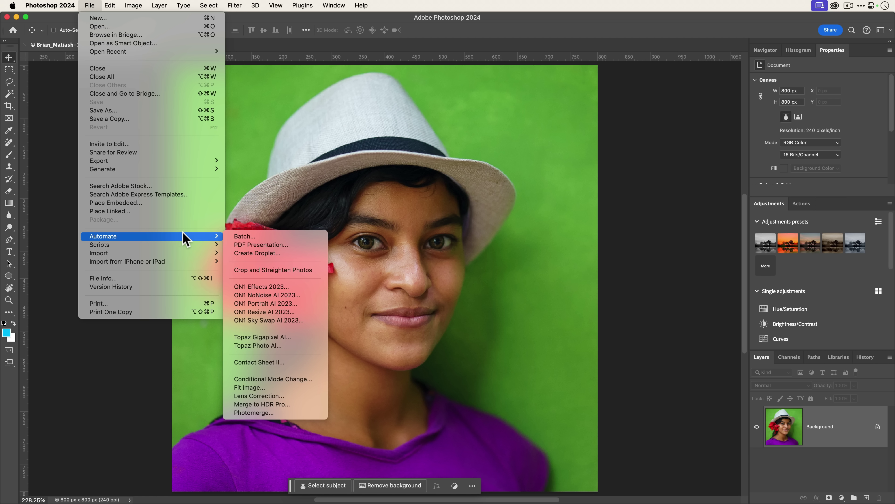
- Run Gigapixel AI on the image at 6x, previewing the eyes at 200% in single view
{"action": "left_click", "coordinate": [303, 339]}
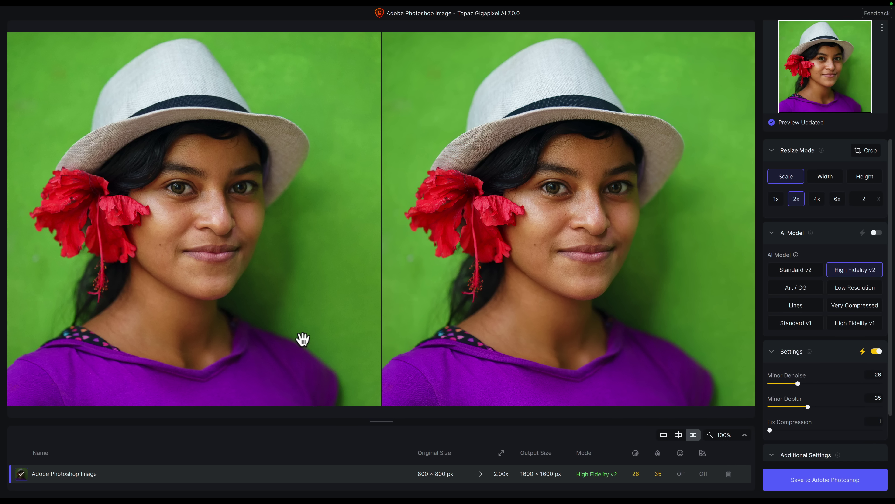
{"action": "left_click", "coordinate": [663, 435]}
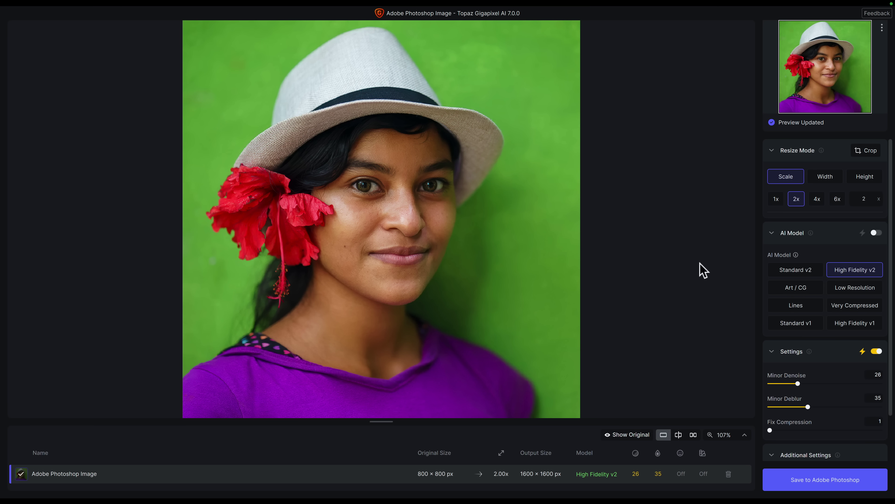
{"action": "left_click", "coordinate": [835, 200]}
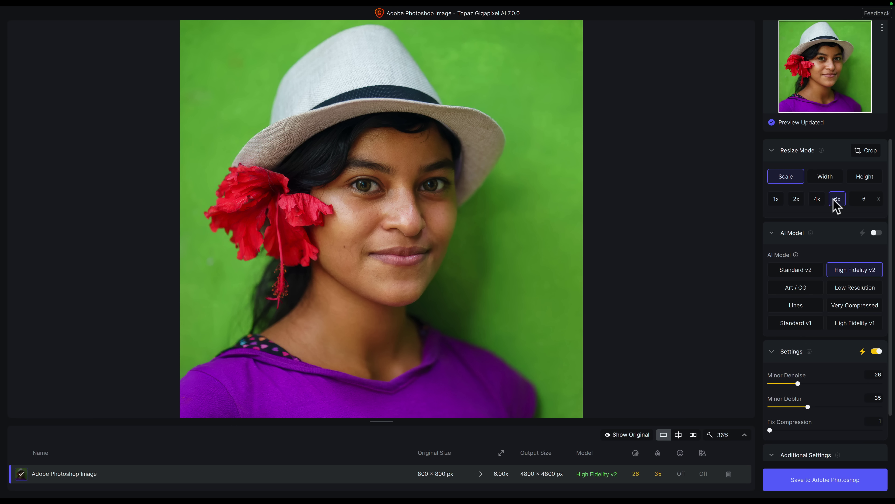
{"action": "left_click", "coordinate": [746, 435]}
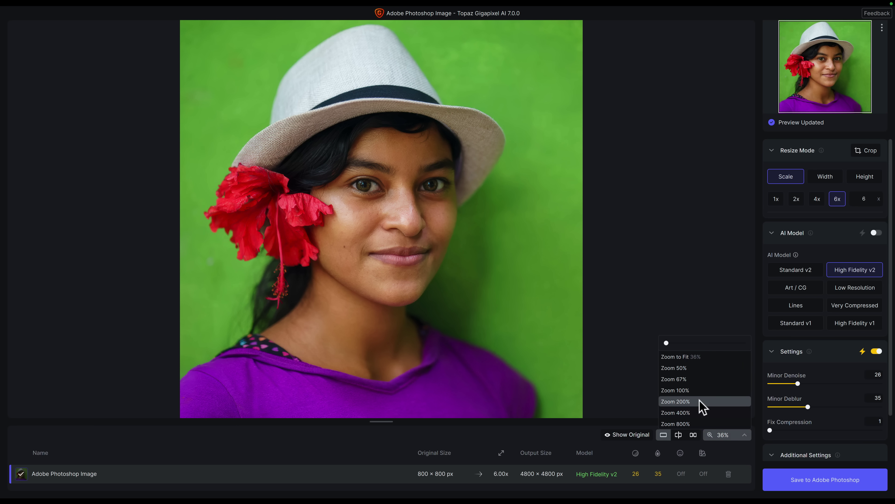
{"action": "left_click", "coordinate": [676, 401]}
{"action": "left_click_drag", "start_coordinate": [603, 192], "coordinate": [525, 316]}
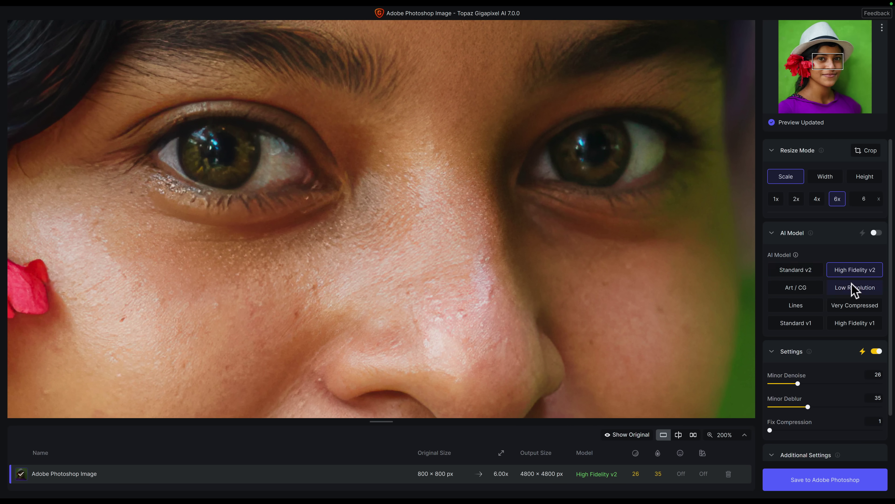
{"action": "left_click", "coordinate": [802, 275]}
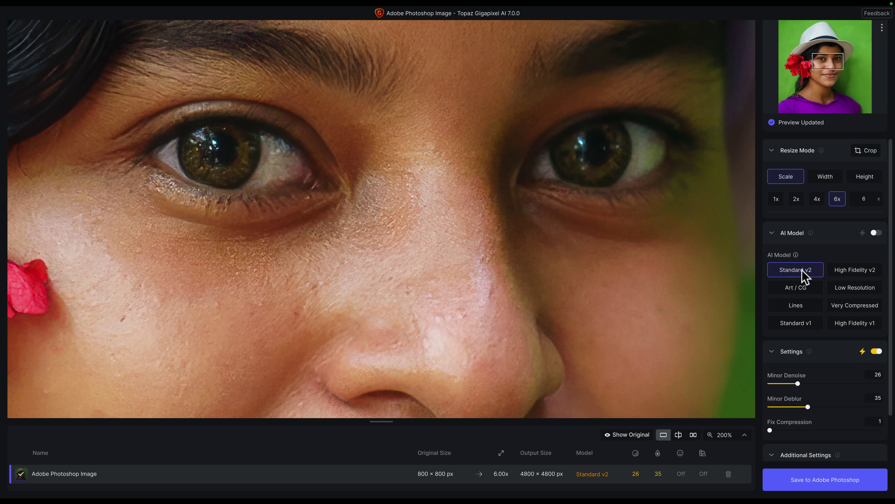
{"action": "left_click", "coordinate": [849, 270]}
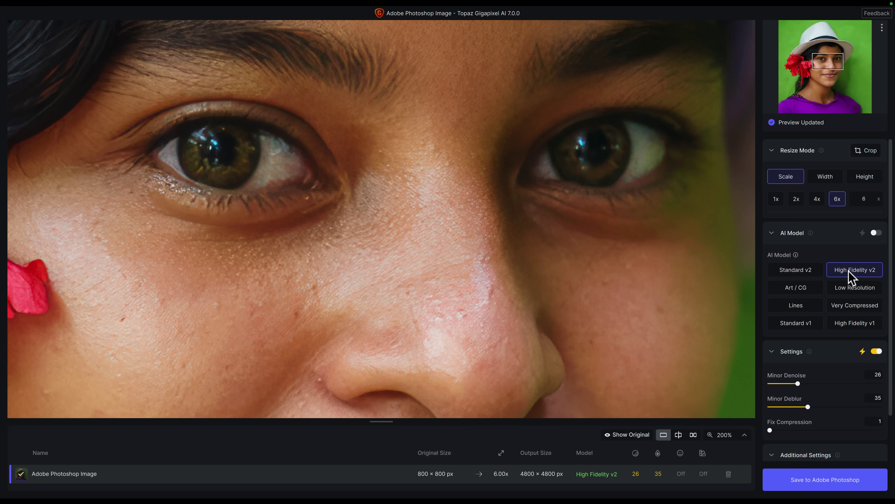
{"action": "left_click", "coordinate": [850, 287]}
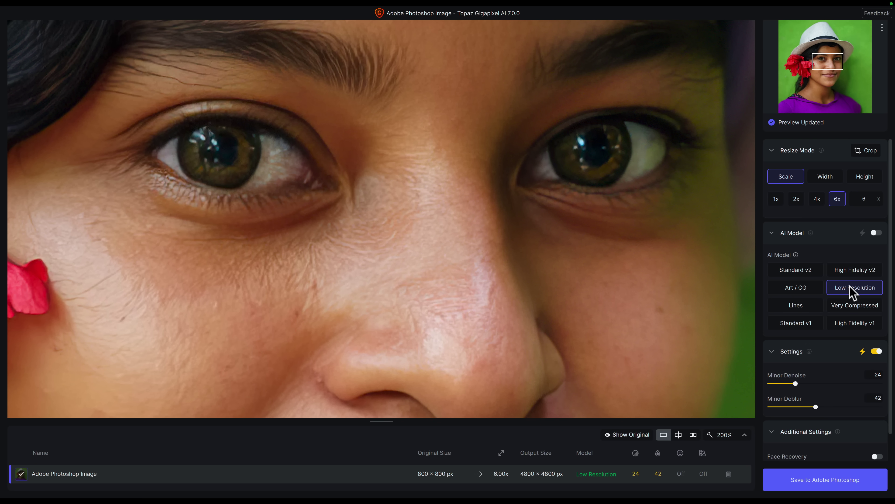
{"action": "left_click", "coordinate": [846, 271]}
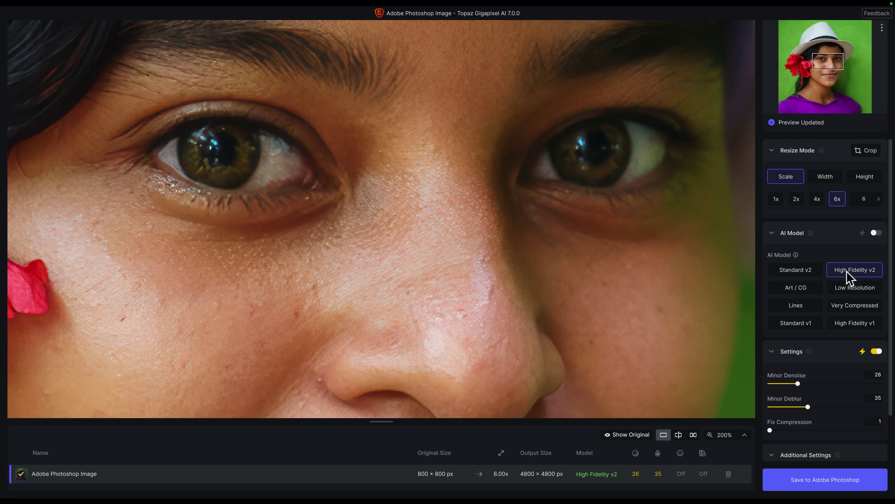
- Turn on Face Recovery at strength 30 and view the whole face at 100% zoom
{"action": "scroll", "coordinate": [848, 277], "scroll_direction": "down", "scroll_amount": 3}
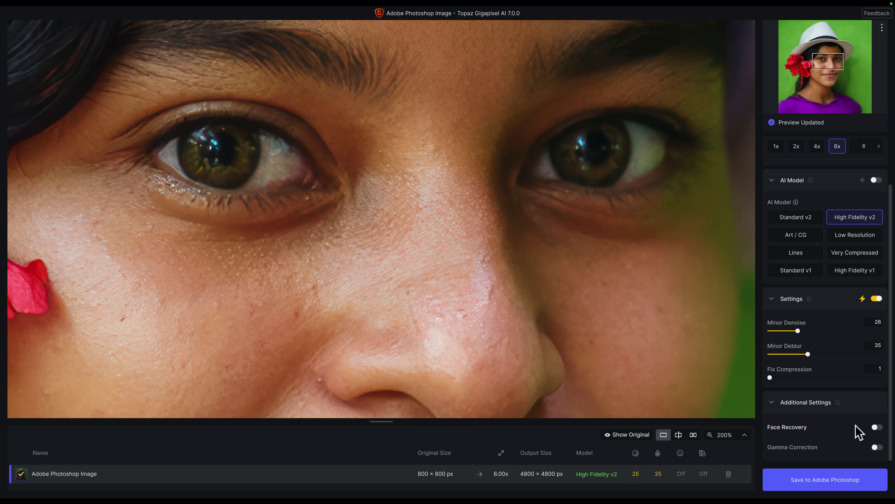
{"action": "left_click", "coordinate": [875, 428]}
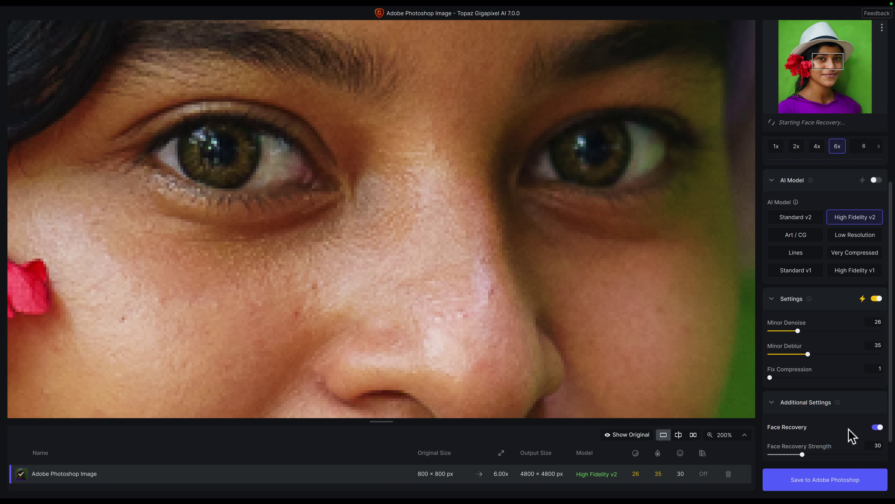
{"action": "left_click", "coordinate": [744, 435]}
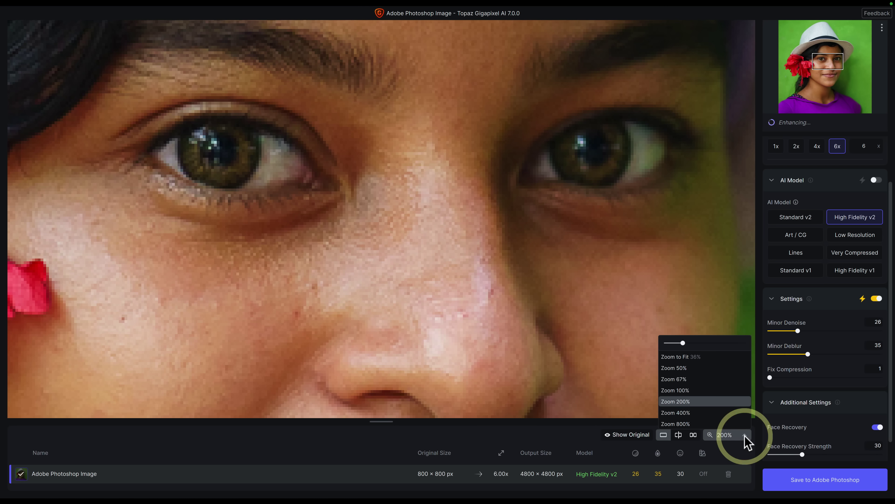
{"action": "left_click", "coordinate": [710, 388]}
{"action": "left_click_drag", "start_coordinate": [513, 330], "coordinate": [520, 237]}
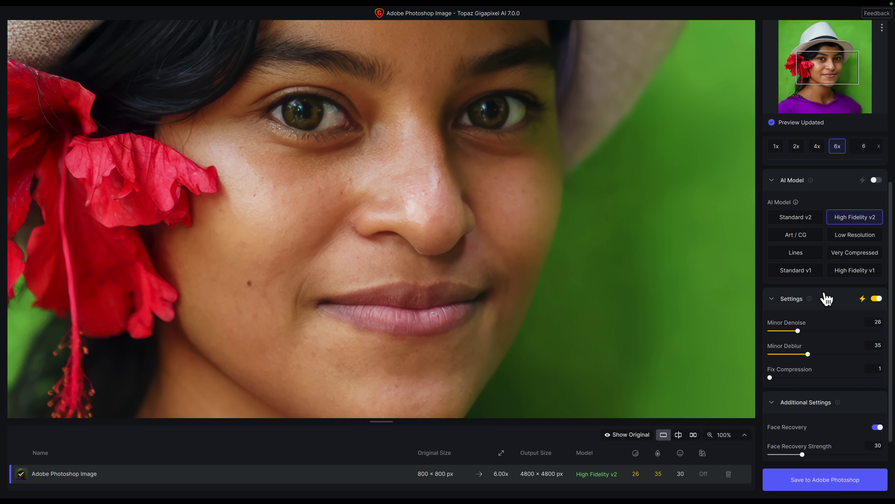
- Show original and enhanced side by side, testing Face Recovery strength 100, 74, 63, then 30
{"action": "left_click", "coordinate": [693, 435]}
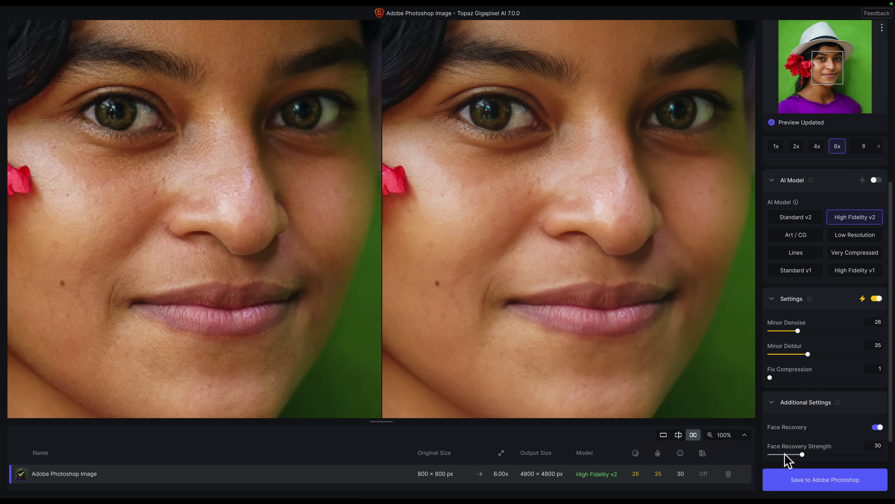
{"action": "scroll", "coordinate": [786, 458], "scroll_direction": "down", "scroll_amount": 1}
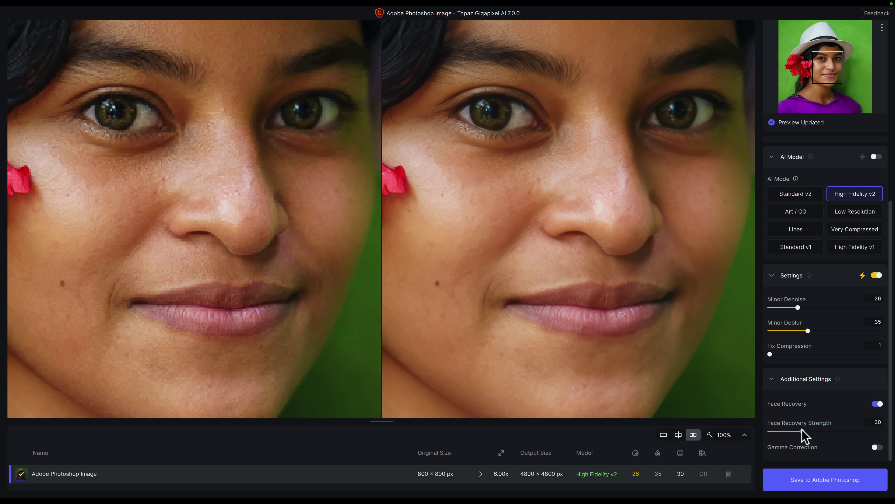
{"action": "left_click_drag", "start_coordinate": [802, 431], "coordinate": [894, 432]}
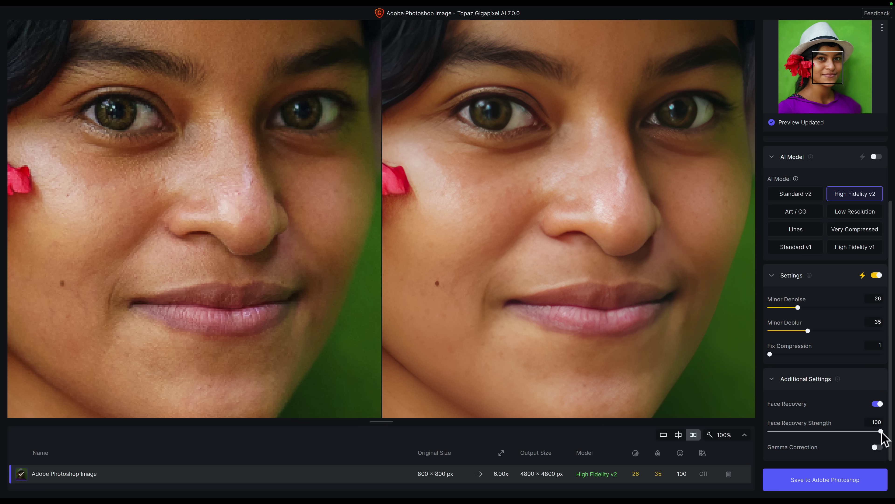
{"action": "left_click_drag", "start_coordinate": [880, 431], "coordinate": [853, 432]}
{"action": "left_click_drag", "start_coordinate": [851, 430], "coordinate": [826, 431]}
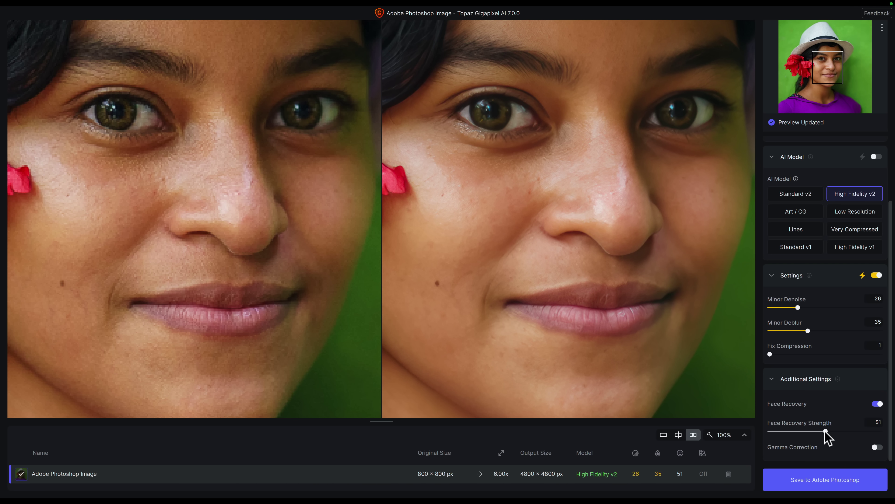
{"action": "left_click_drag", "start_coordinate": [824, 431], "coordinate": [803, 432]}
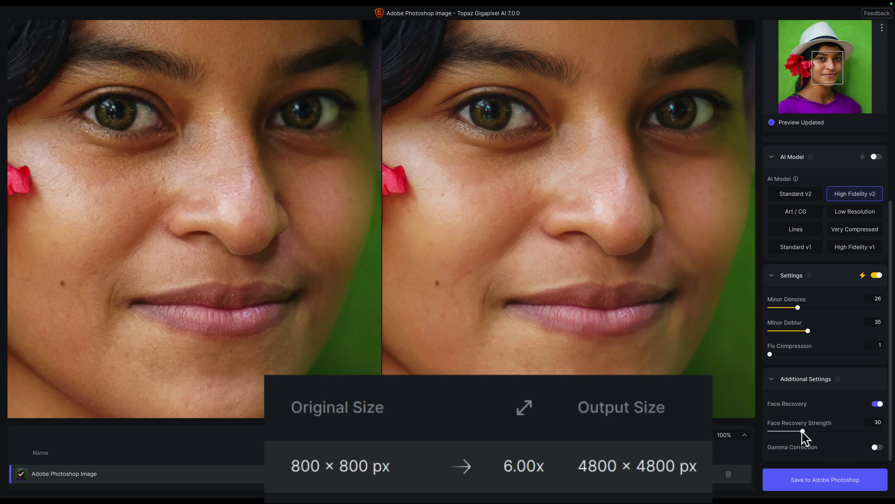
{"action": "key", "text": "super+space"}
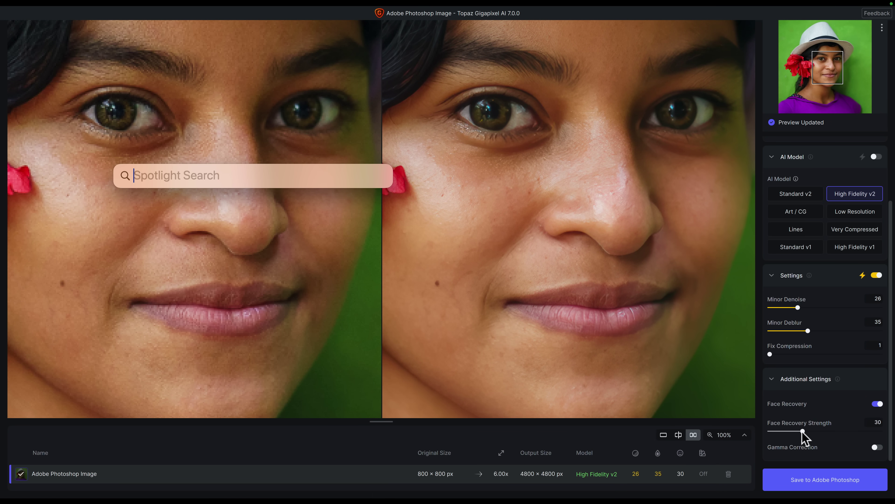
{"action": "type", "text": "4800*4800"}
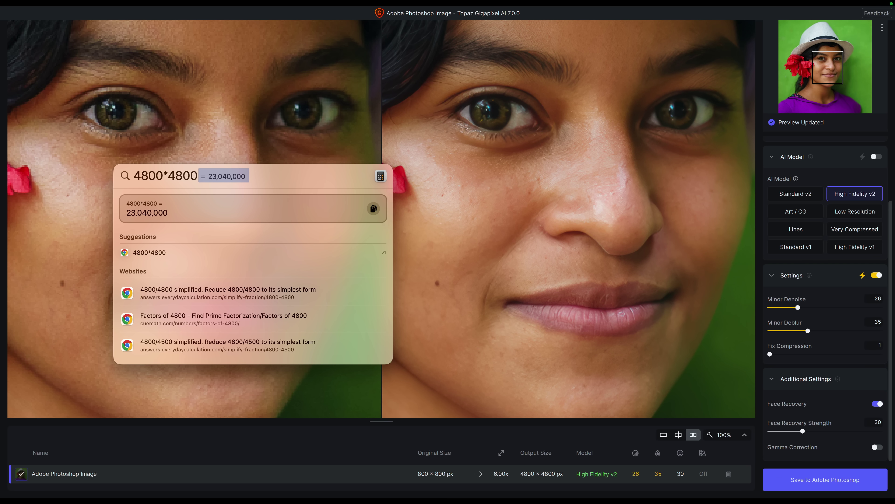
{"action": "key", "text": "Escape"}
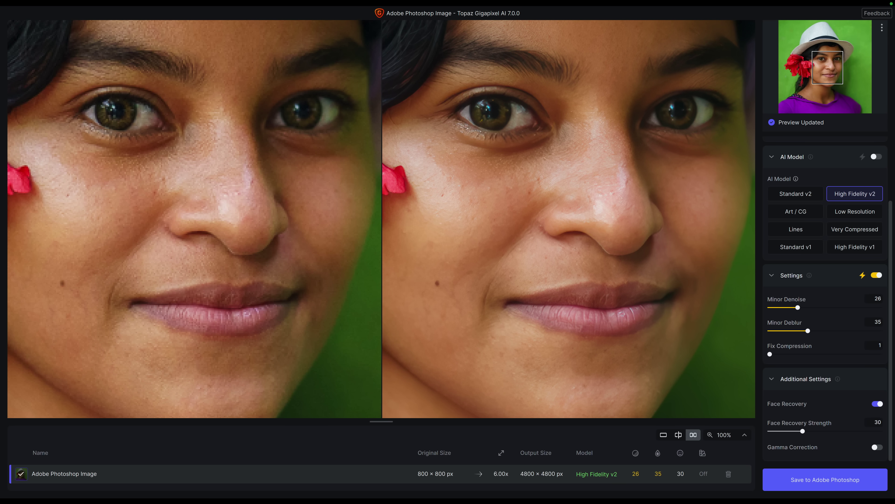
- Magnify the comparison to 200% and hold on the image to see the pixelated original eye
{"action": "left_click", "coordinate": [745, 435]}
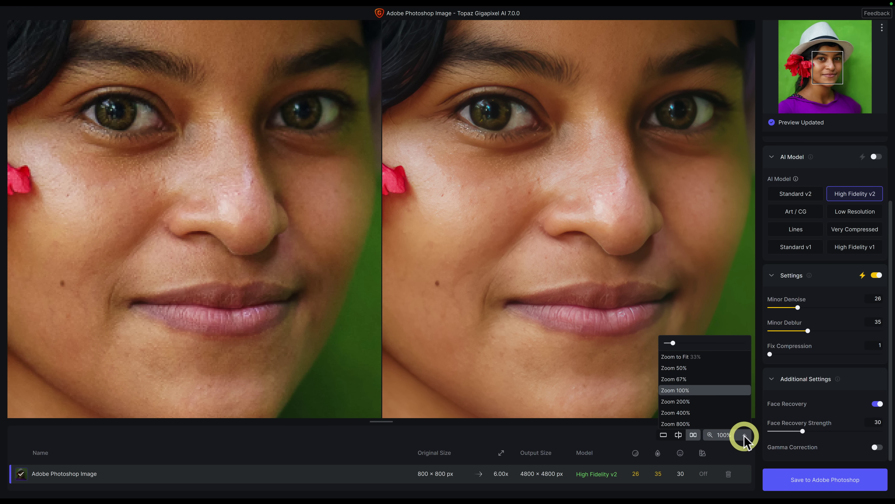
{"action": "left_click", "coordinate": [716, 401]}
{"action": "left_click_drag", "start_coordinate": [621, 260], "coordinate": [729, 380]}
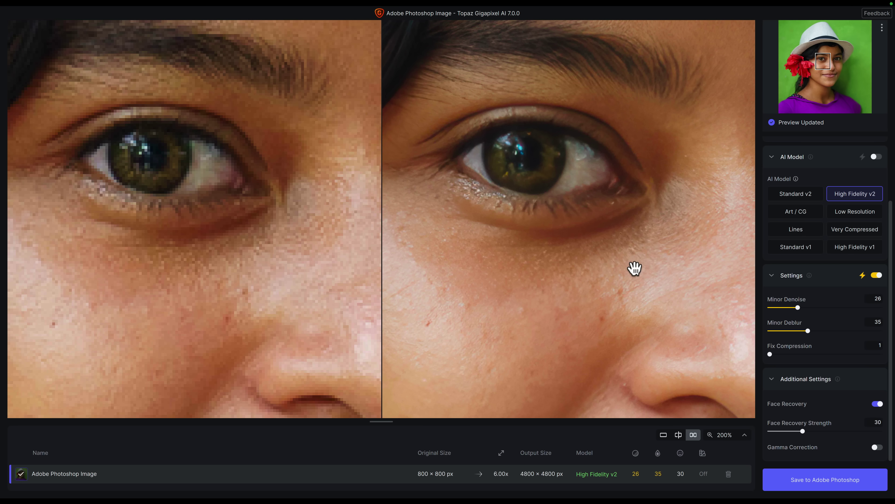
- Send the 4800 × 4800 px upscale to Photoshop as a Gigapixel AI layer
{"action": "left_click", "coordinate": [795, 486]}
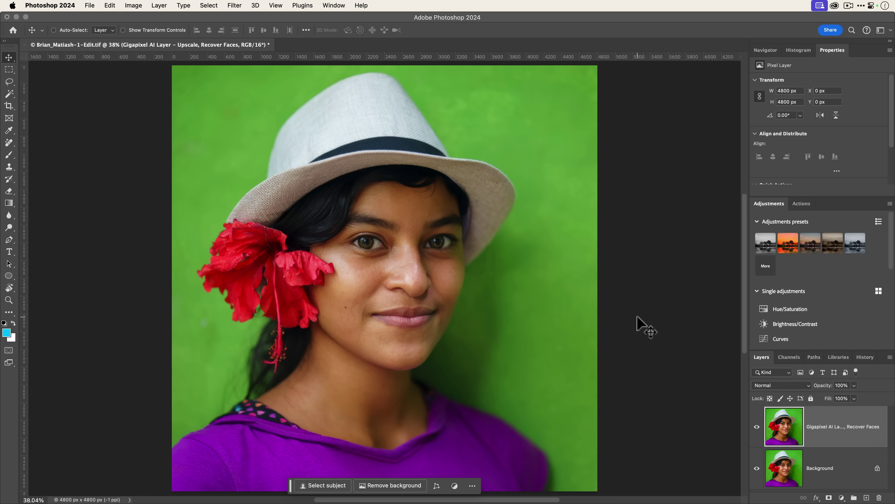
{"action": "key", "text": "ctrl+Right"}
{"action": "key", "text": "ctrl+Left"}
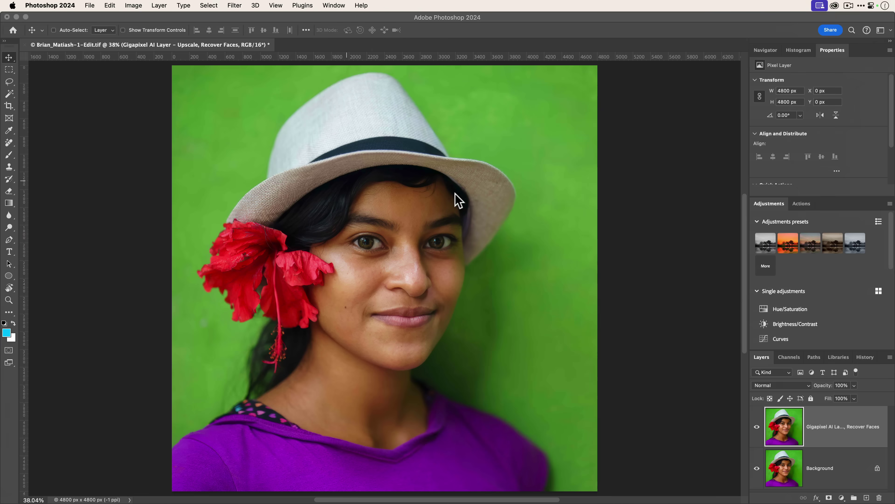
{"action": "left_click", "coordinate": [90, 5]}
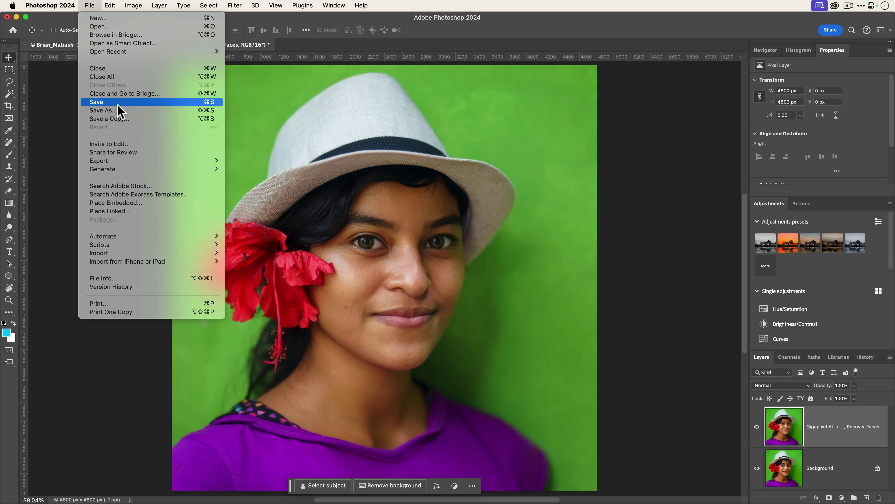
- Close the document, saving it as a ZIP-compressed TIFF despite the layers file-size warning
{"action": "left_click", "coordinate": [116, 68]}
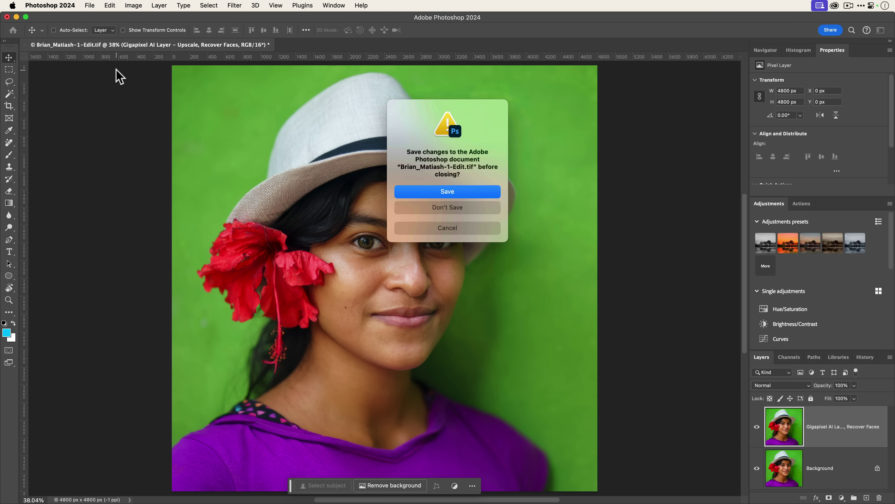
{"action": "left_click", "coordinate": [459, 193]}
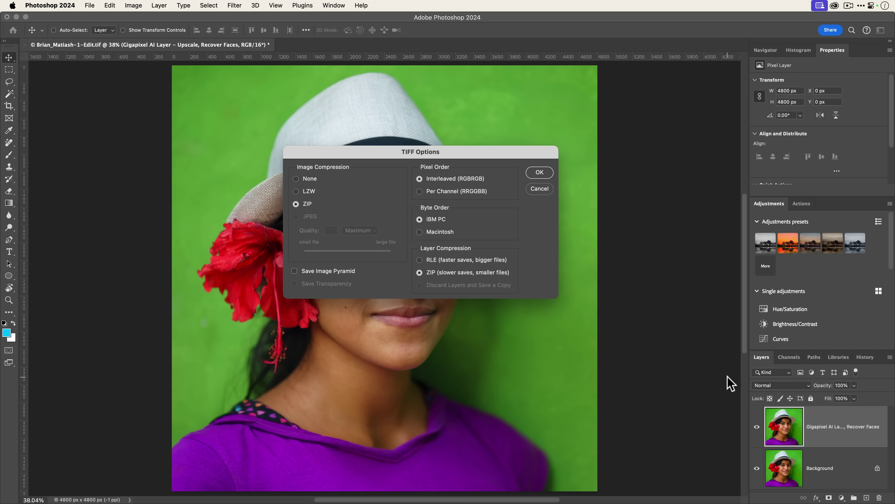
{"action": "left_click", "coordinate": [539, 173]}
{"action": "key", "text": "Return"}
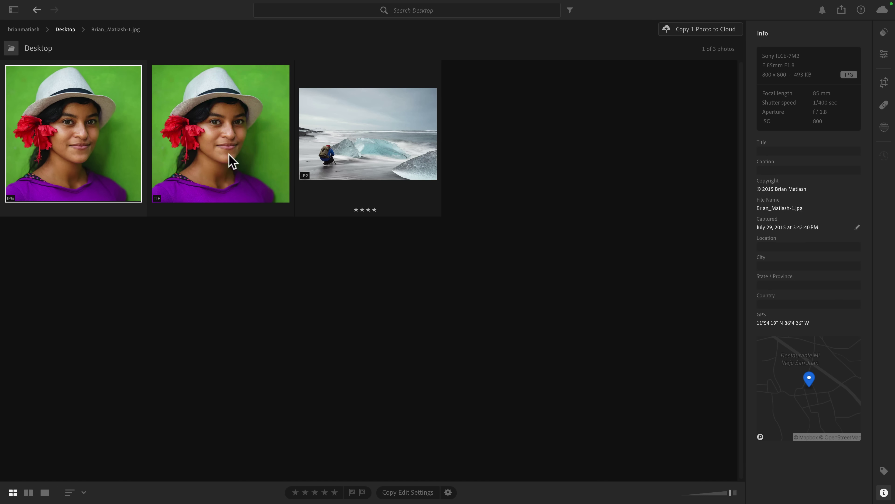
{"action": "left_click", "coordinate": [226, 144], "text": "shift"}
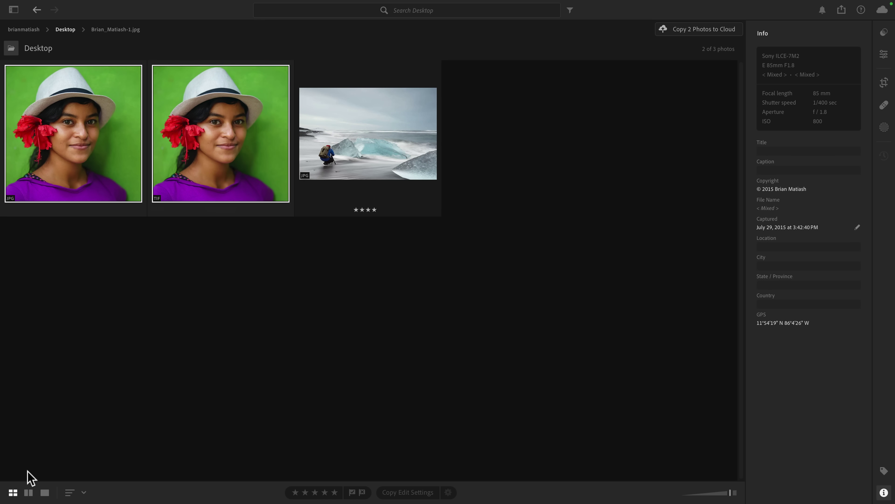
{"action": "left_click", "coordinate": [29, 492]}
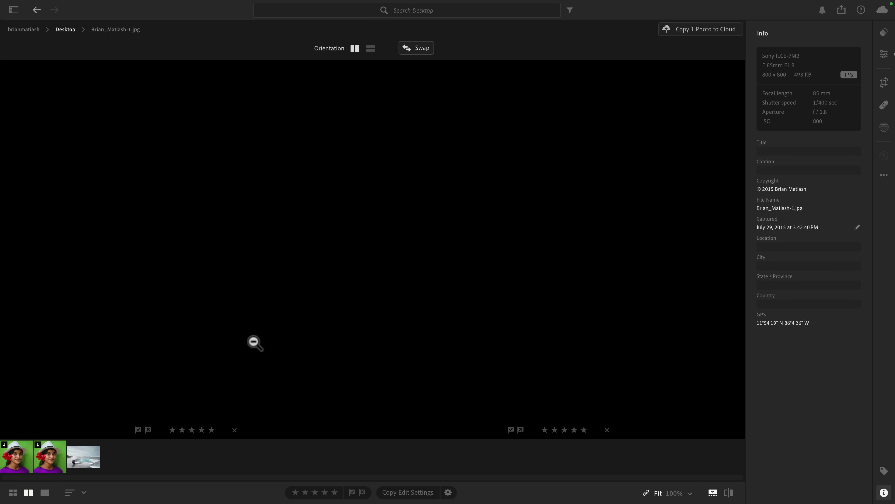
{"action": "left_click", "coordinate": [206, 214]}
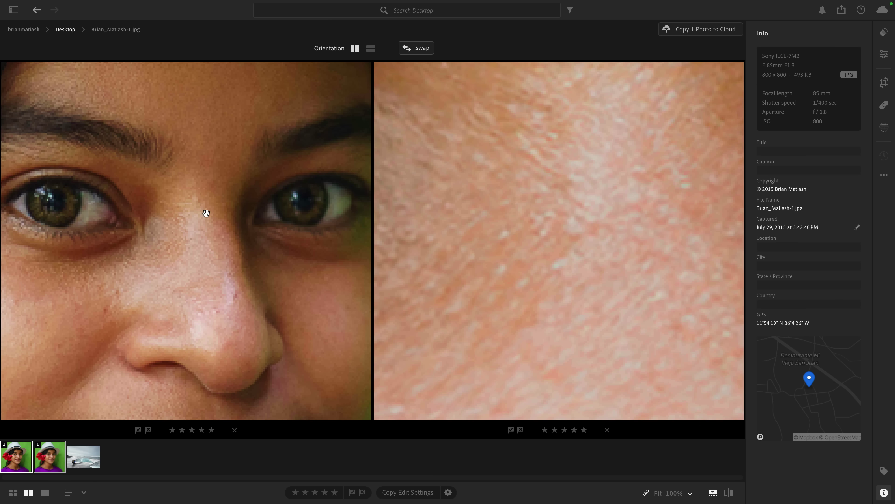
{"action": "left_click_drag", "start_coordinate": [296, 190], "coordinate": [422, 208]}
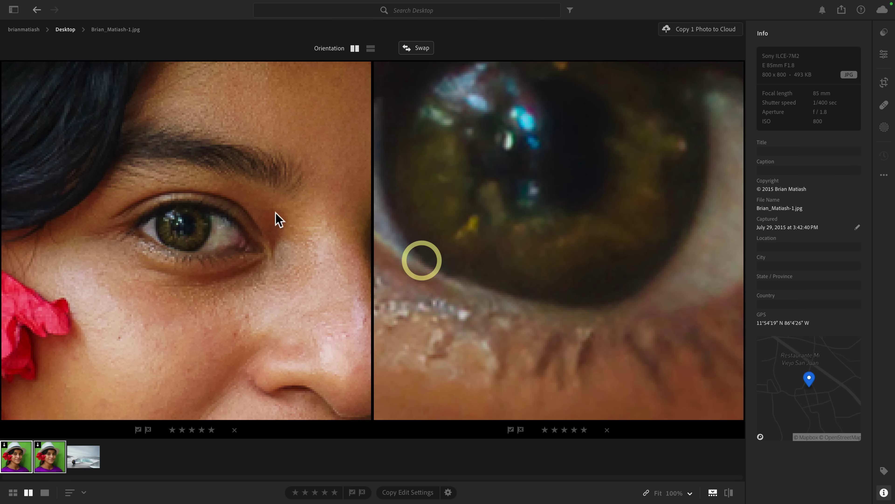
{"action": "left_click", "coordinate": [190, 213]}
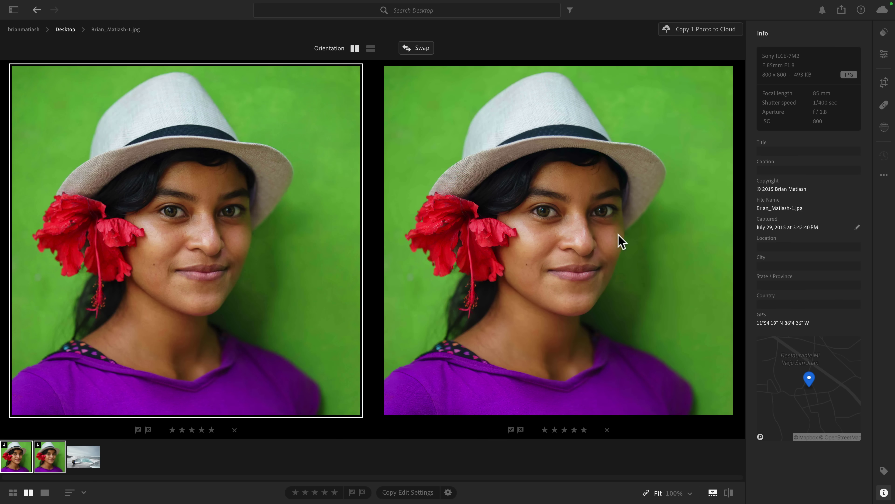
{"action": "key", "text": "g"}
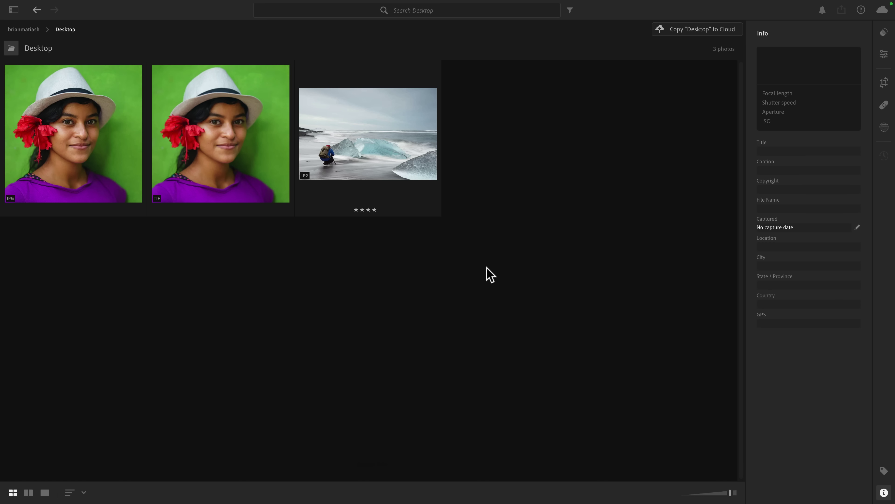
- Open the ice-beach photo enlarged, try a crop, then discard it and show the metadata
{"action": "double_click", "coordinate": [411, 157]}
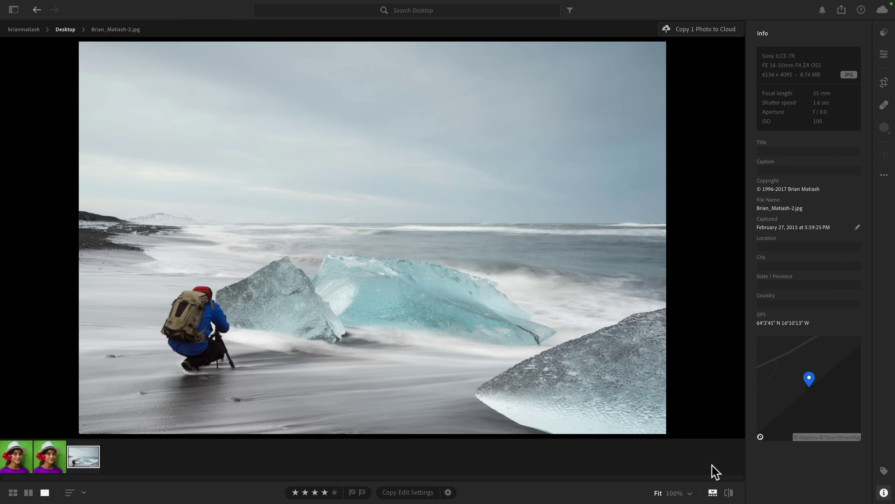
{"action": "left_click", "coordinate": [713, 492]}
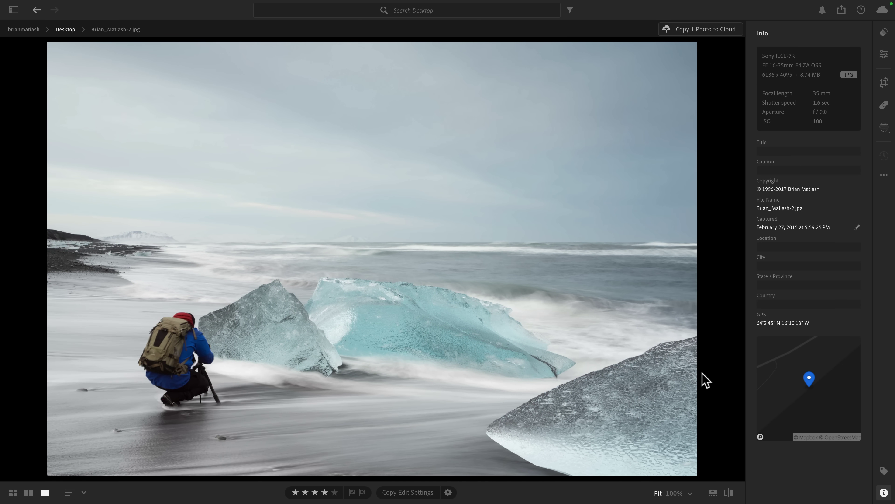
{"action": "key", "text": "c"}
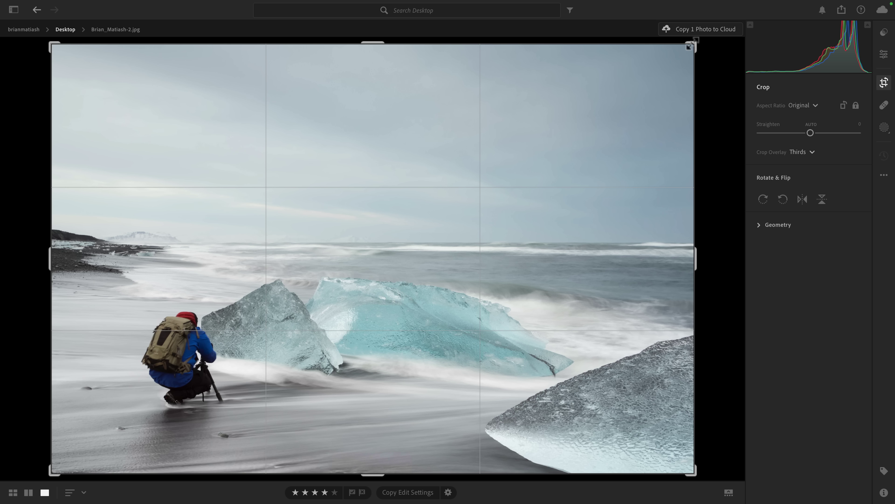
{"action": "left_click_drag", "start_coordinate": [691, 45], "coordinate": [478, 182]}
{"action": "left_click_drag", "start_coordinate": [395, 278], "coordinate": [374, 294]}
{"action": "key", "text": "Escape"}
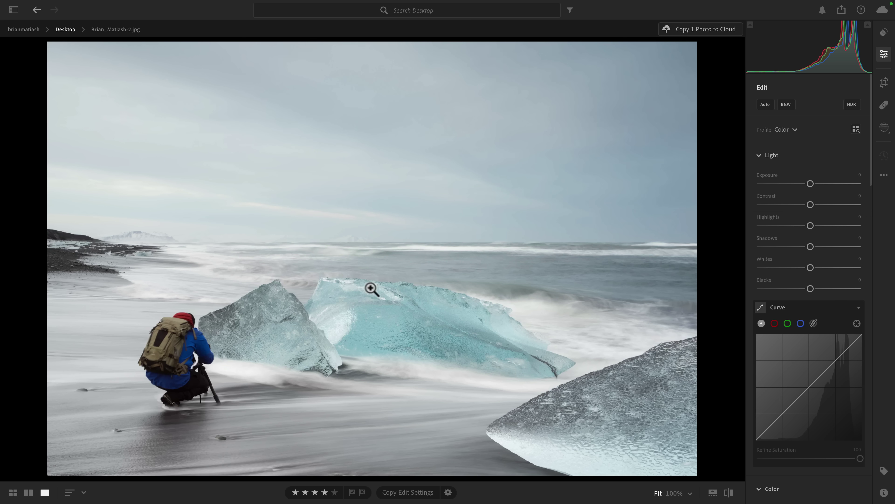
{"action": "key", "text": "i"}
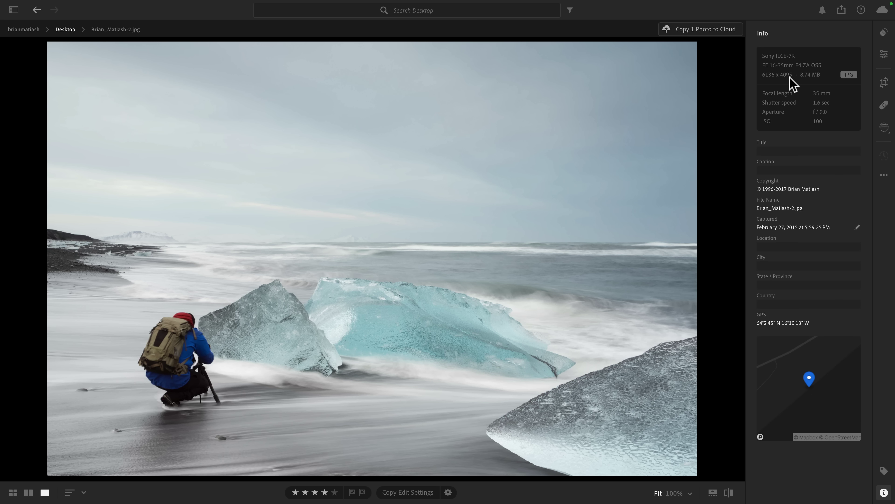
- Crop tightly around the photographer and ice block to 1882 × 1256 px
{"action": "key", "text": "c"}
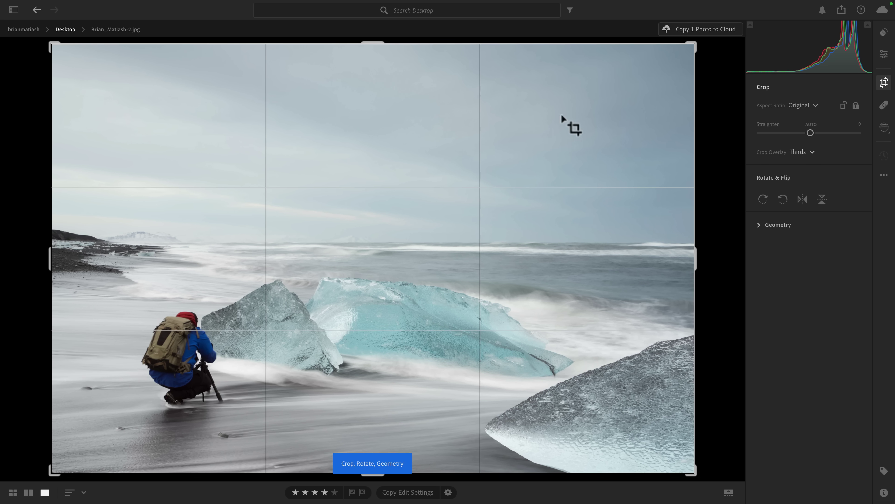
{"action": "left_click_drag", "start_coordinate": [698, 43], "coordinate": [541, 181]}
{"action": "left_click", "coordinate": [387, 289]}
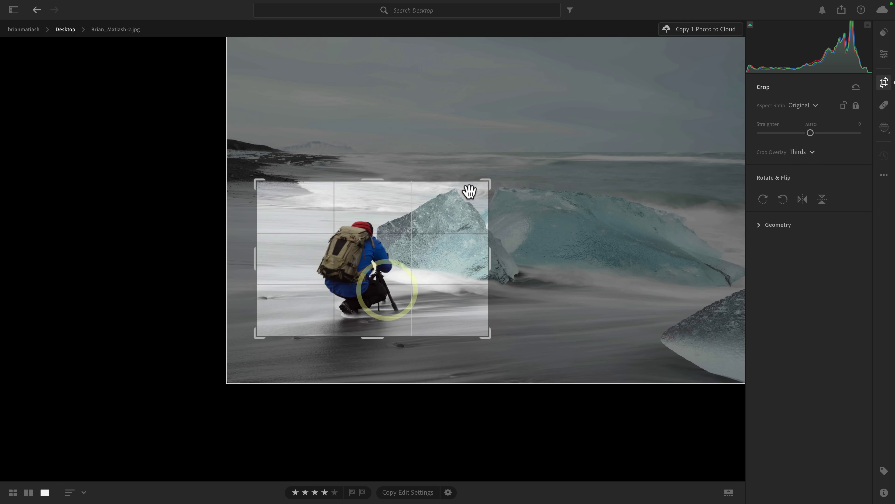
{"action": "left_click_drag", "start_coordinate": [485, 184], "coordinate": [466, 190]}
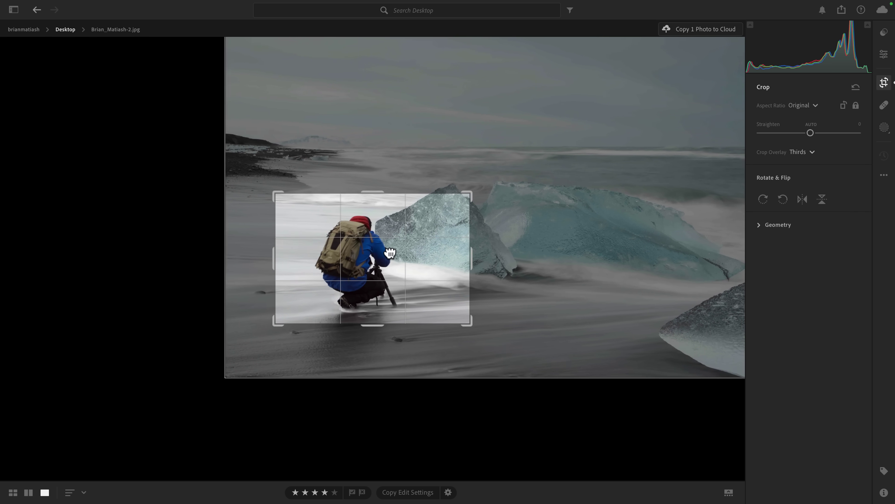
{"action": "mouse_move", "coordinate": [387, 254]}
{"action": "left_mouse_down"}
{"action": "mouse_move", "coordinate": [363, 260]}
{"action": "mouse_move", "coordinate": [376, 250]}
{"action": "left_mouse_up"}
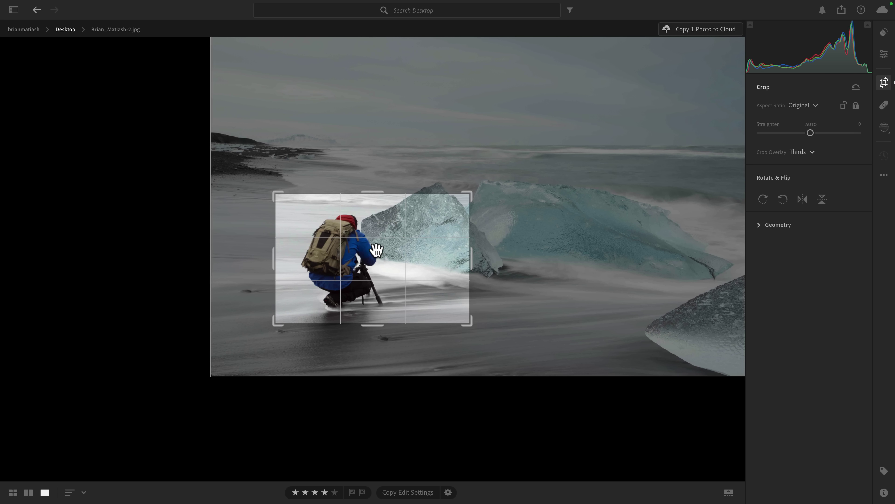
{"action": "double_click", "coordinate": [377, 251]}
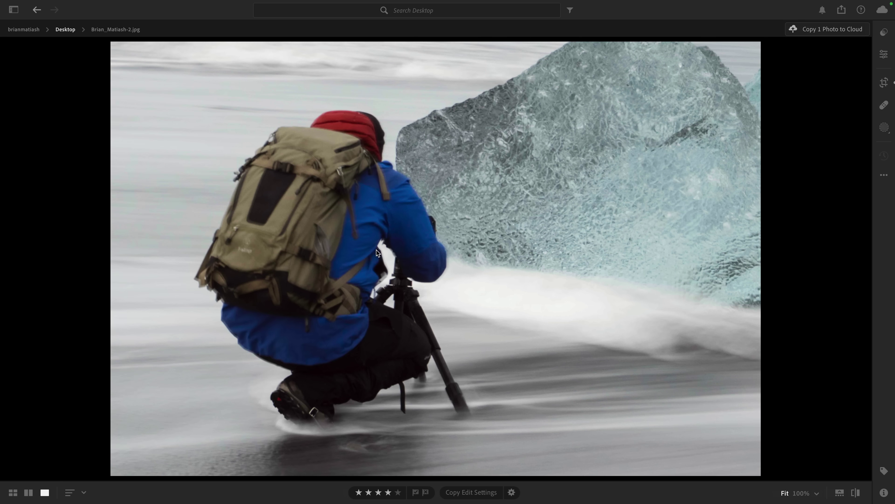
{"action": "key", "text": "c"}
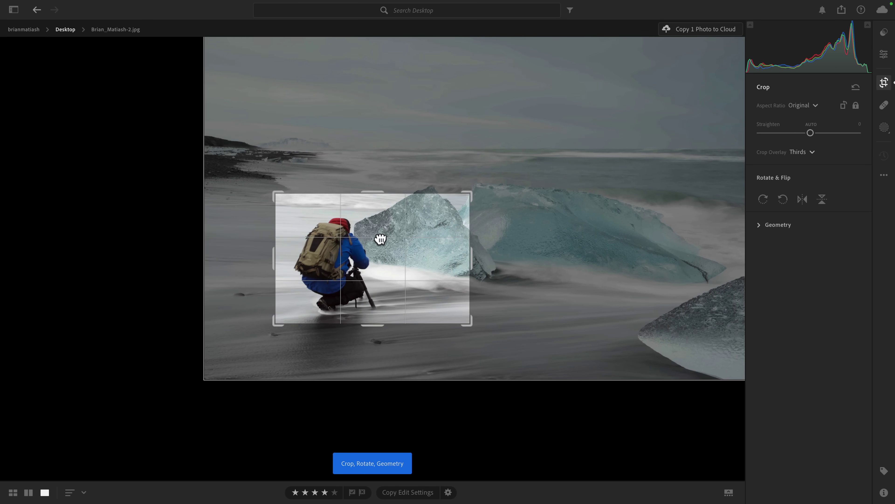
{"action": "double_click", "coordinate": [472, 191]}
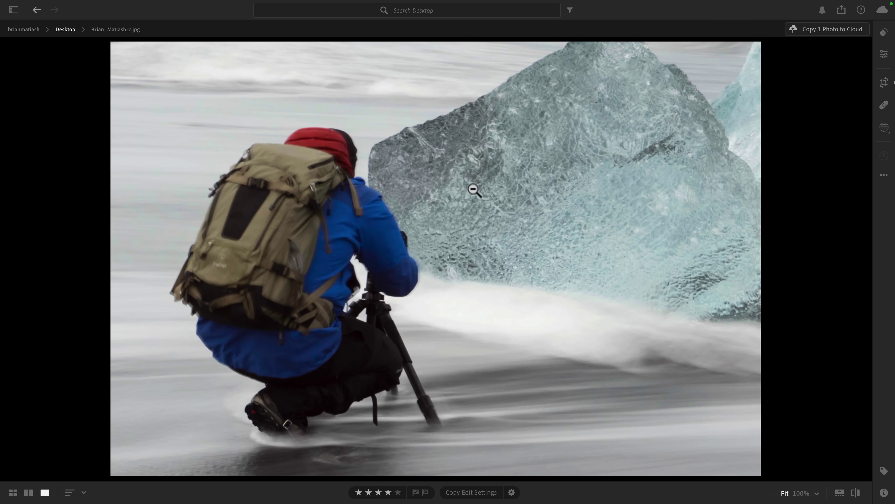
{"action": "key", "text": "i"}
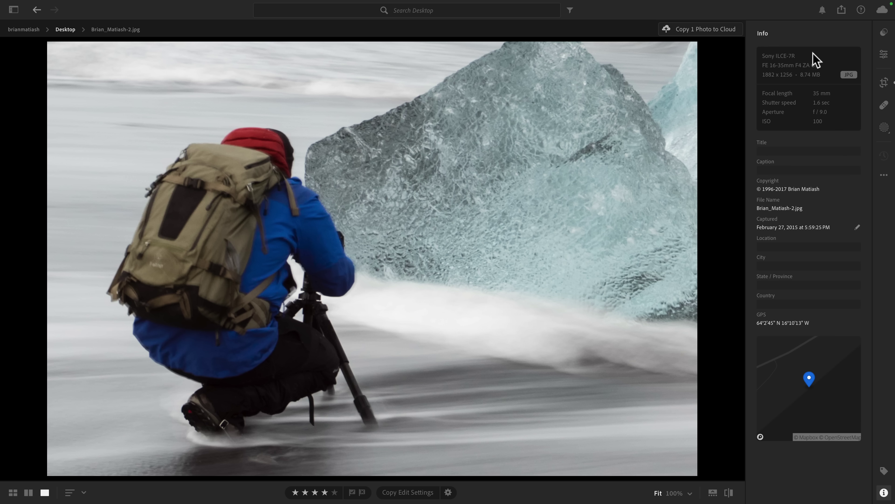
- Export the cropped photo as a full-size, 100% quality ProPhoto RGB JPG to the Desktop
{"action": "left_click", "coordinate": [841, 11]}
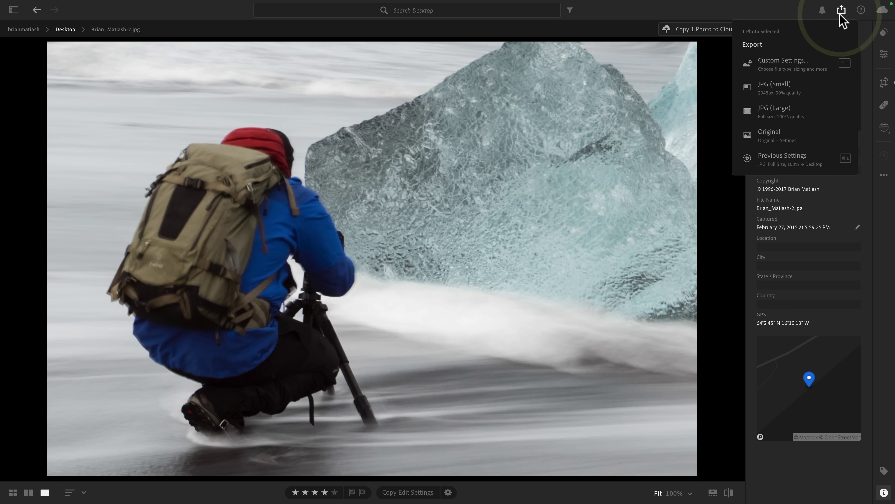
{"action": "left_click", "coordinate": [796, 61]}
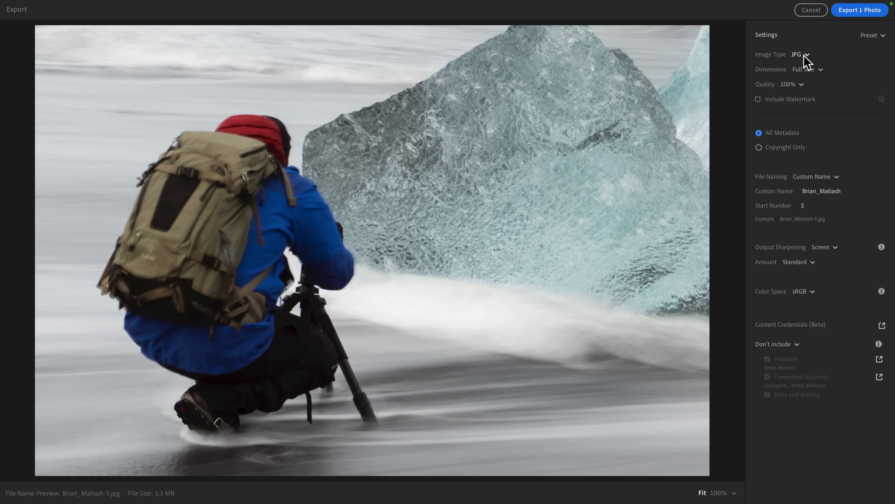
{"action": "left_click", "coordinate": [803, 56]}
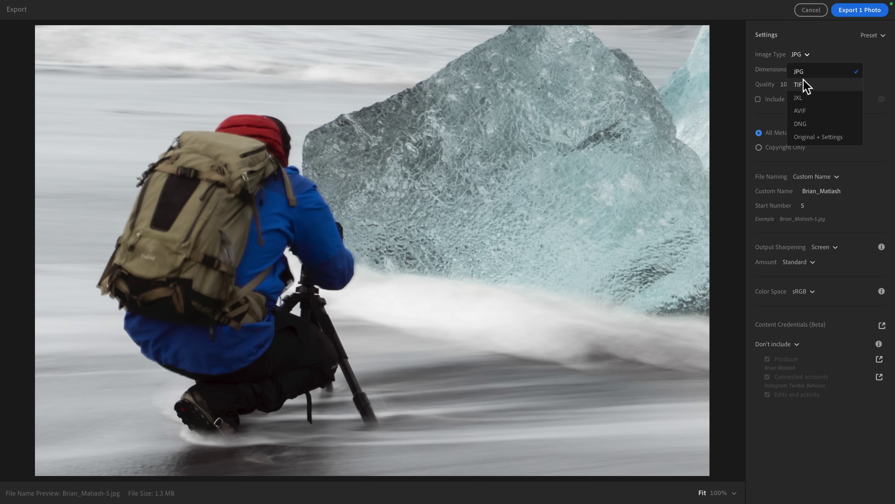
{"action": "left_click", "coordinate": [821, 49]}
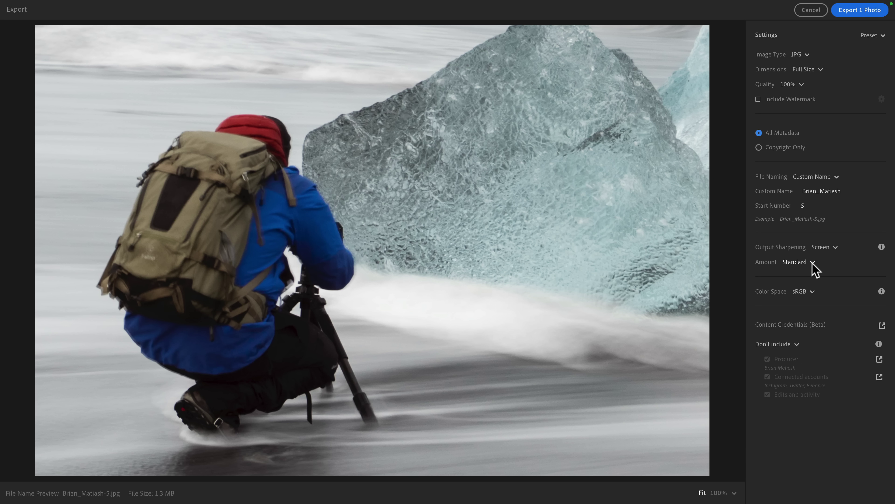
{"action": "left_click", "coordinate": [809, 293]}
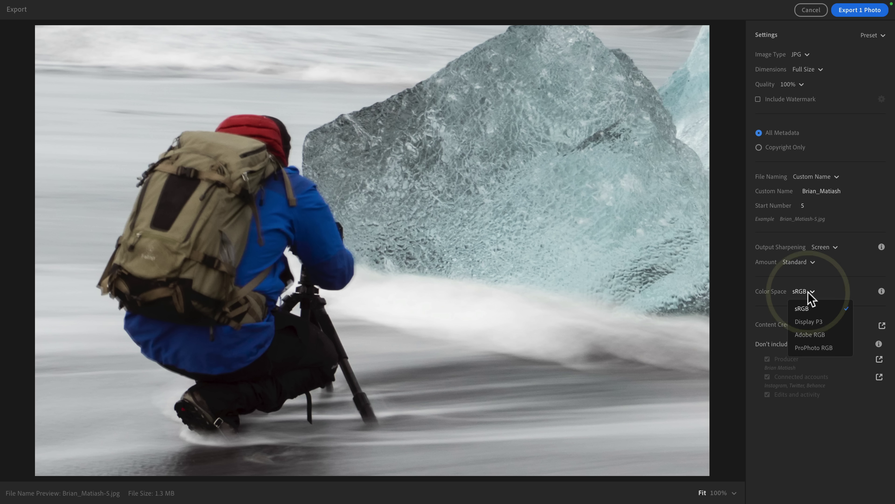
{"action": "left_click", "coordinate": [823, 349]}
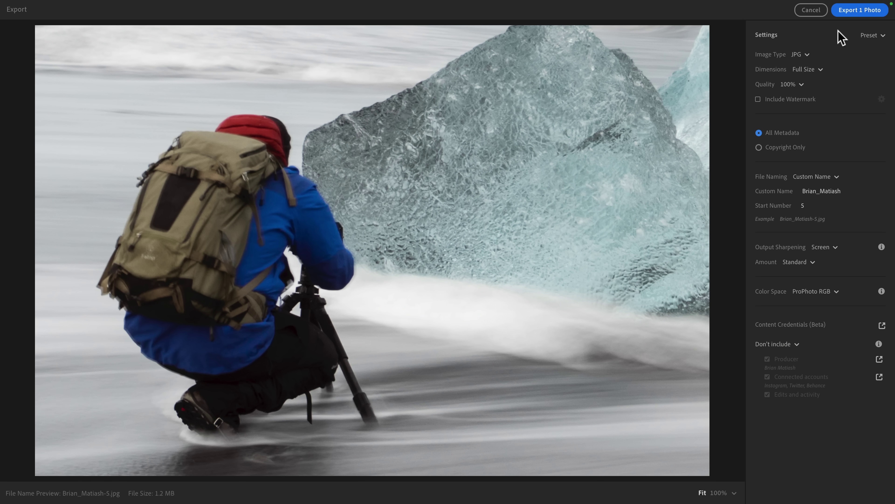
{"action": "left_click", "coordinate": [850, 16]}
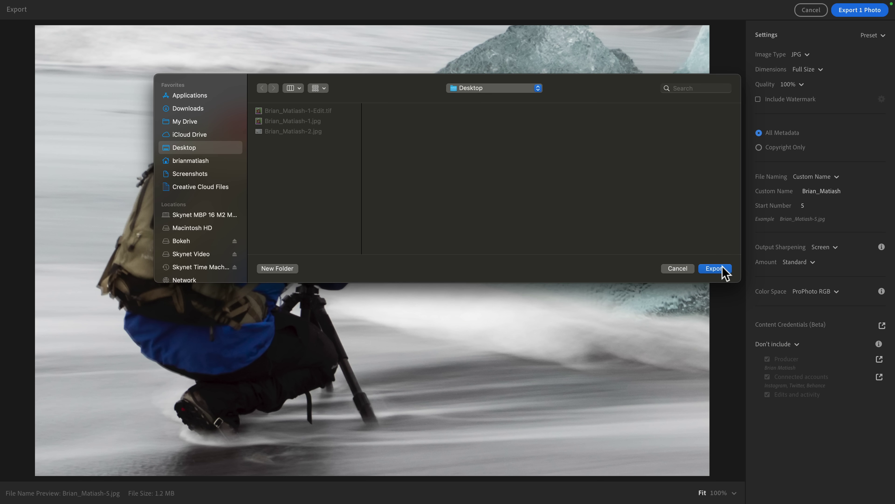
{"action": "left_click", "coordinate": [714, 269]}
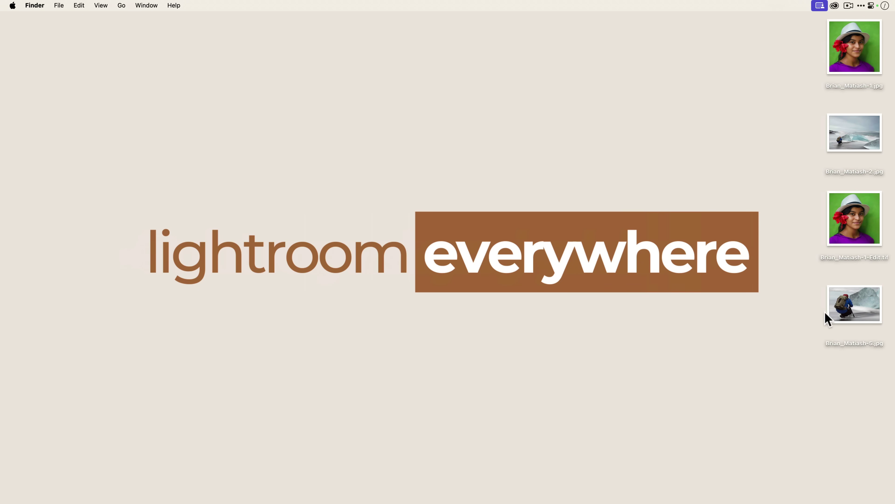
- Quick Look Brian_Matiash-5.jpg on the Desktop and drag it onto Gigapixel AI
{"action": "left_click", "coordinate": [830, 317]}
{"action": "key", "text": "space"}
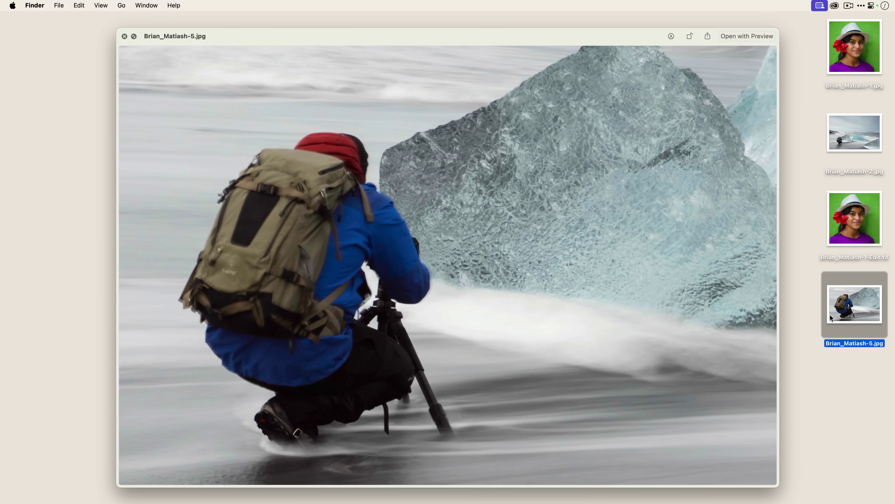
{"action": "key", "text": "space"}
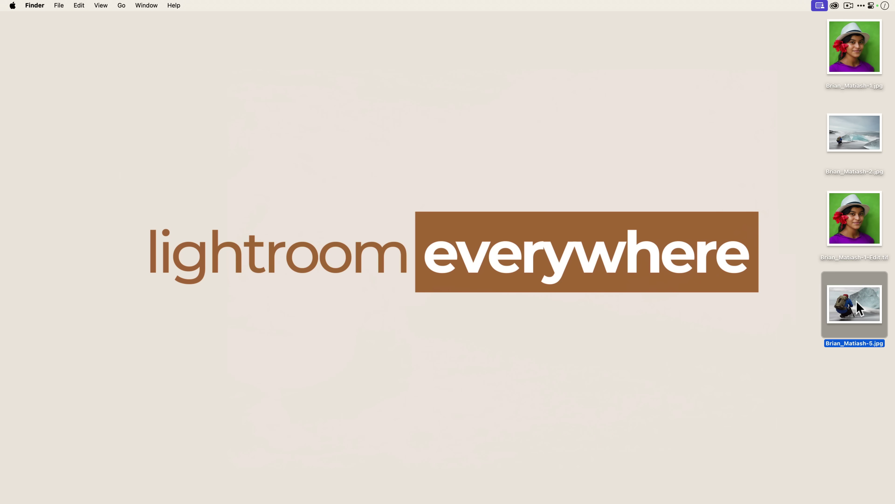
{"action": "left_click_drag", "start_coordinate": [856, 300], "coordinate": [479, 482]}
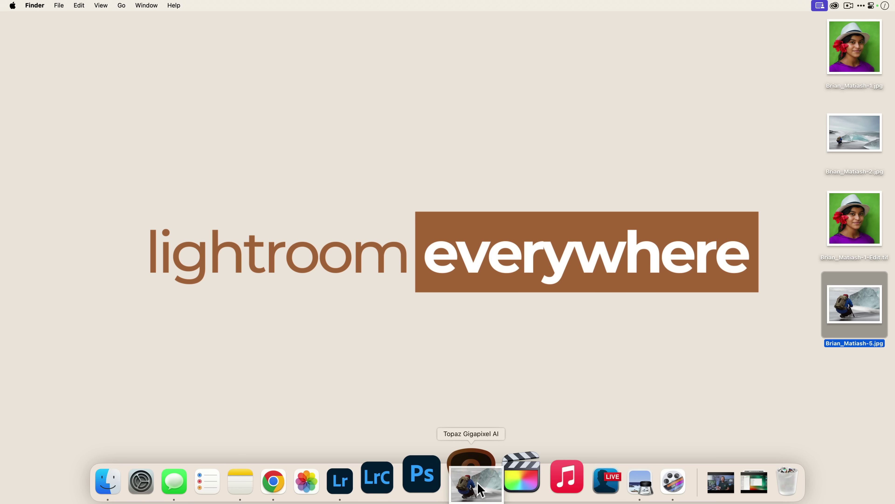
- Compare Standard v2, Low Resolution and High Fidelity v2 models for Brian_Matiash-5.jpg, keeping Low Resolution
{"action": "left_click_drag", "start_coordinate": [481, 490], "coordinate": [477, 485]}
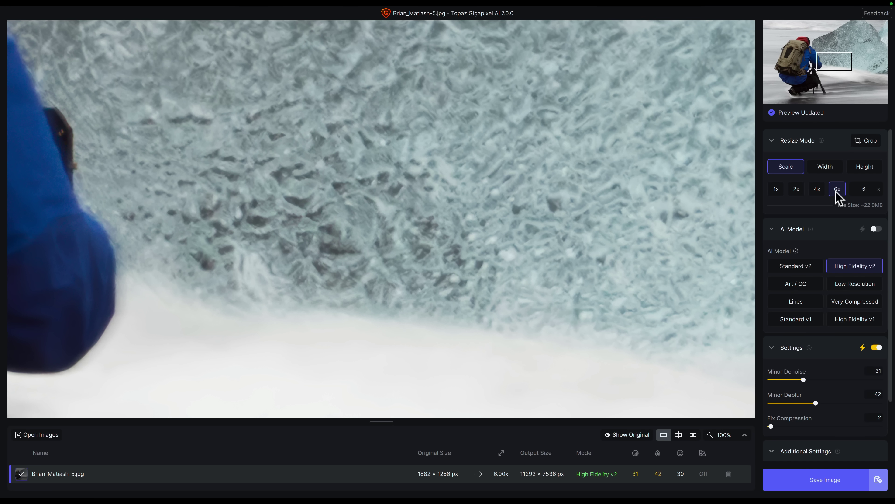
{"action": "left_click_drag", "start_coordinate": [829, 58], "coordinate": [817, 45]}
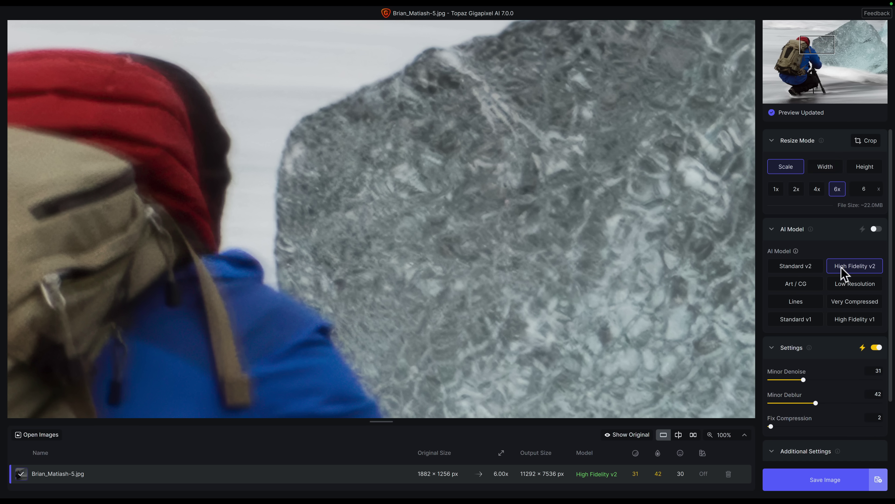
{"action": "left_click", "coordinate": [801, 269]}
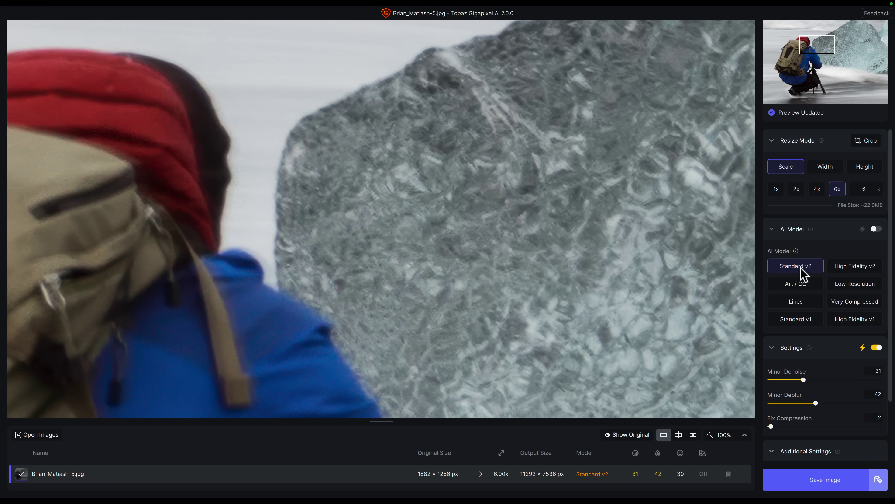
{"action": "left_click", "coordinate": [848, 286]}
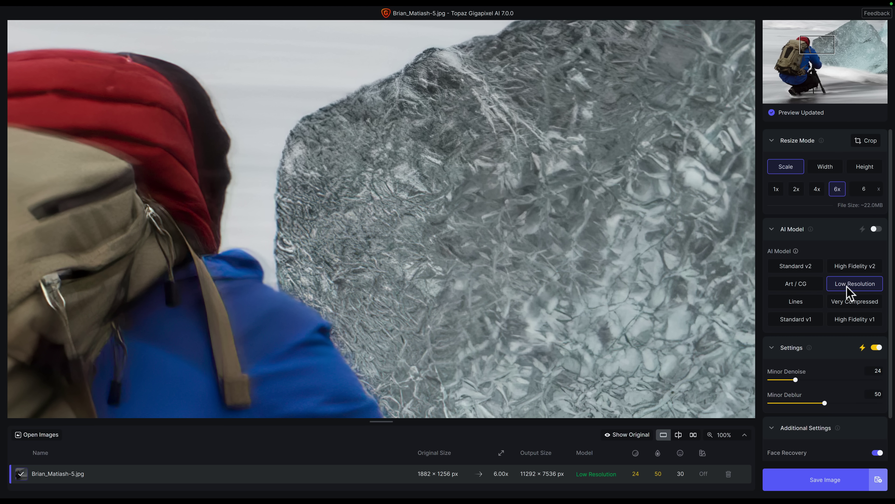
{"action": "left_click", "coordinate": [848, 267]}
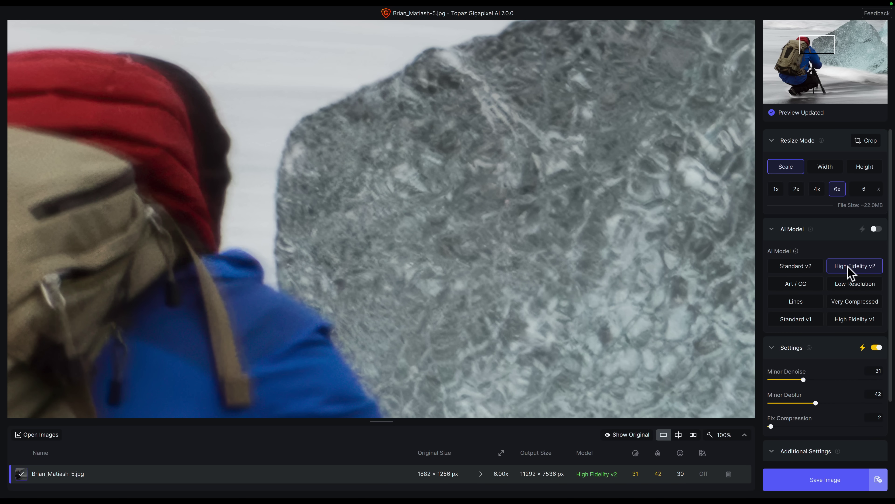
{"action": "left_click", "coordinate": [851, 285]}
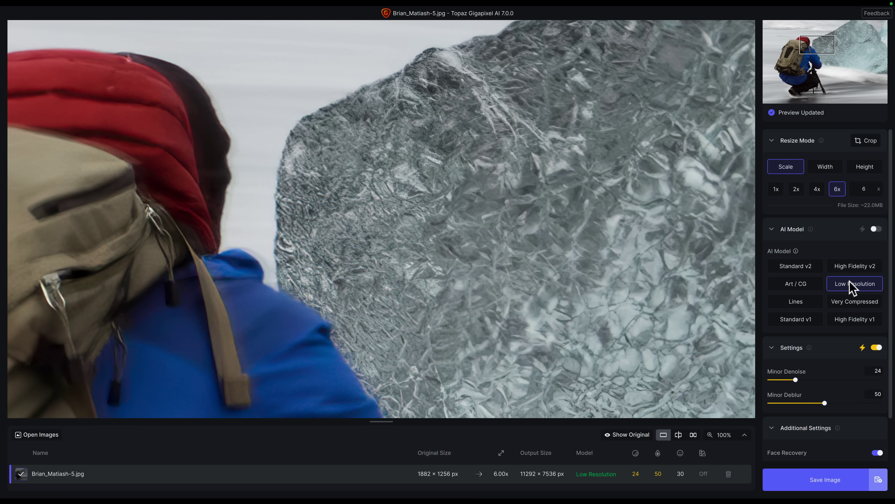
- Fit the whole photo in the preview, compare with the original, and switch off Face Recovery
{"action": "left_click", "coordinate": [744, 435]}
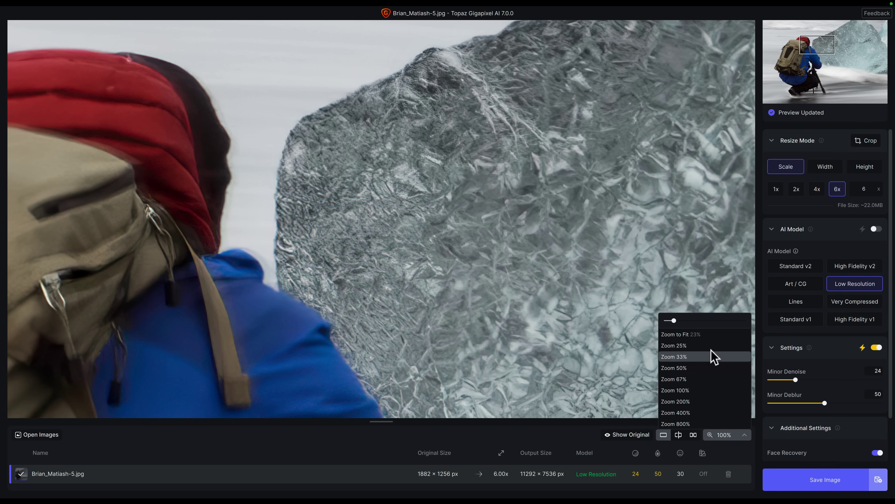
{"action": "left_click", "coordinate": [709, 335]}
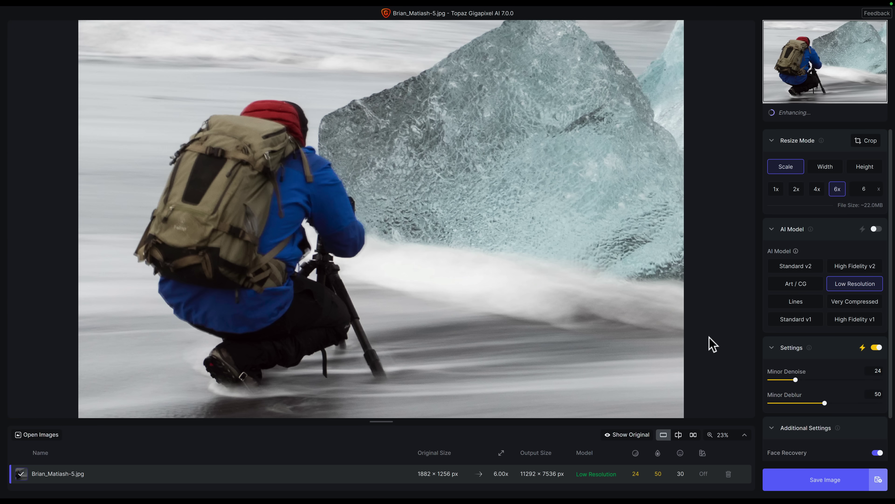
{"action": "left_click", "coordinate": [511, 313]}
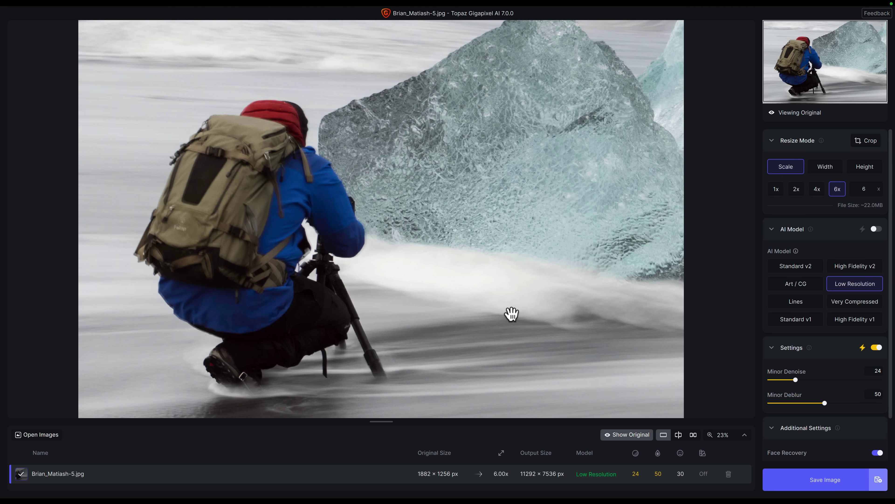
{"action": "left_click", "coordinate": [511, 314]}
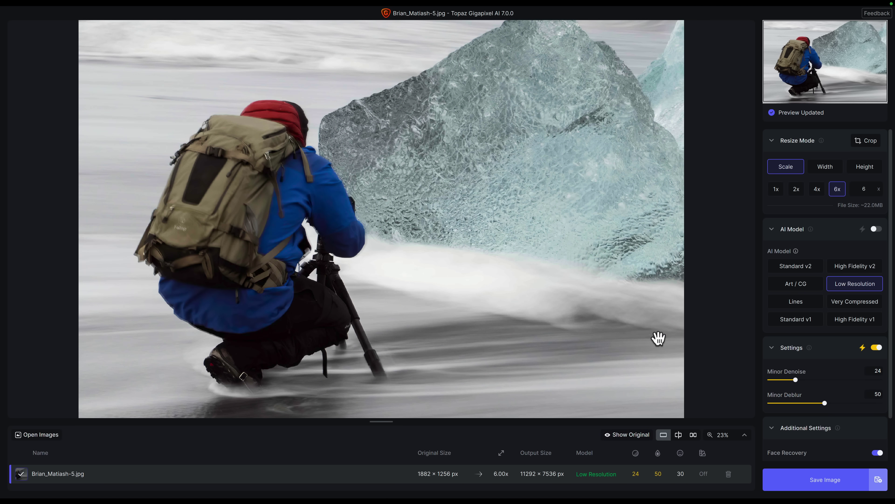
{"action": "scroll", "coordinate": [797, 377], "scroll_direction": "down", "scroll_amount": 2}
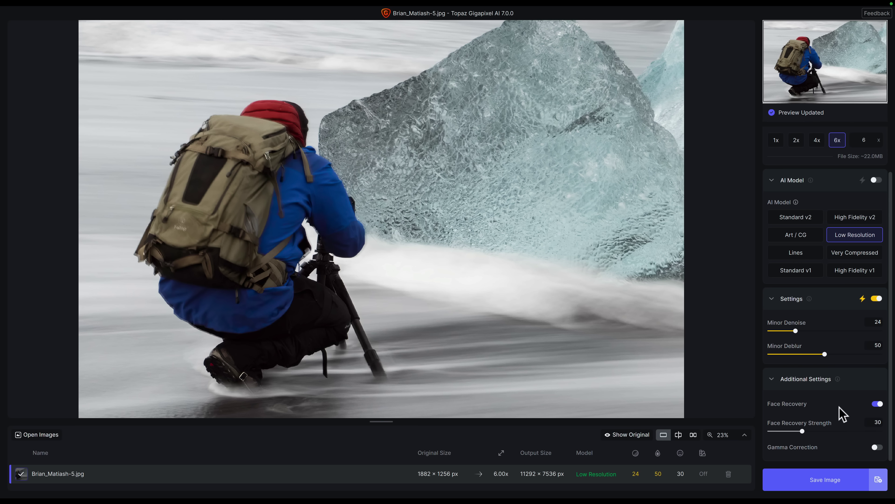
{"action": "left_click", "coordinate": [875, 404]}
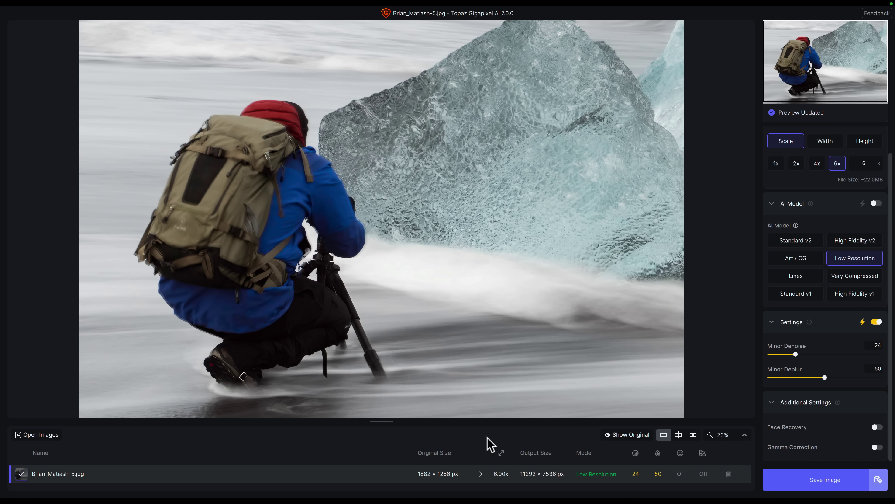
{"action": "key", "text": "super+space"}
{"action": "key", "text": "BackSpace"}
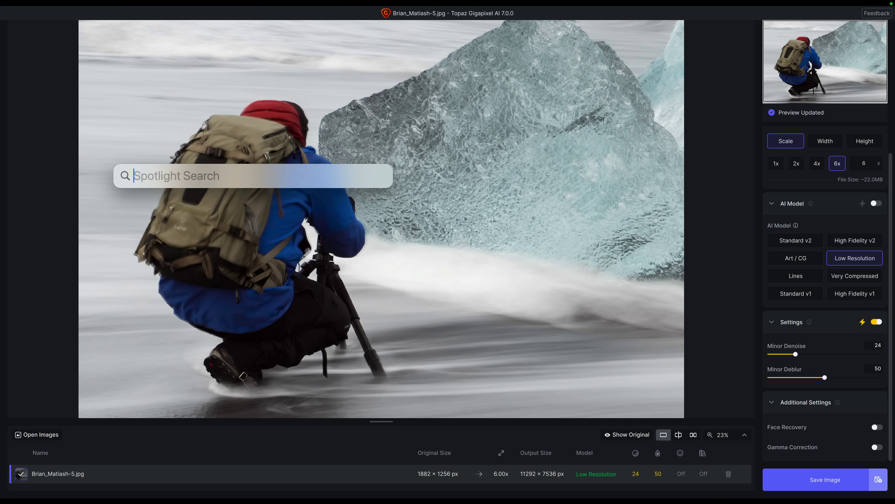
{"action": "type", "text": "11292"}
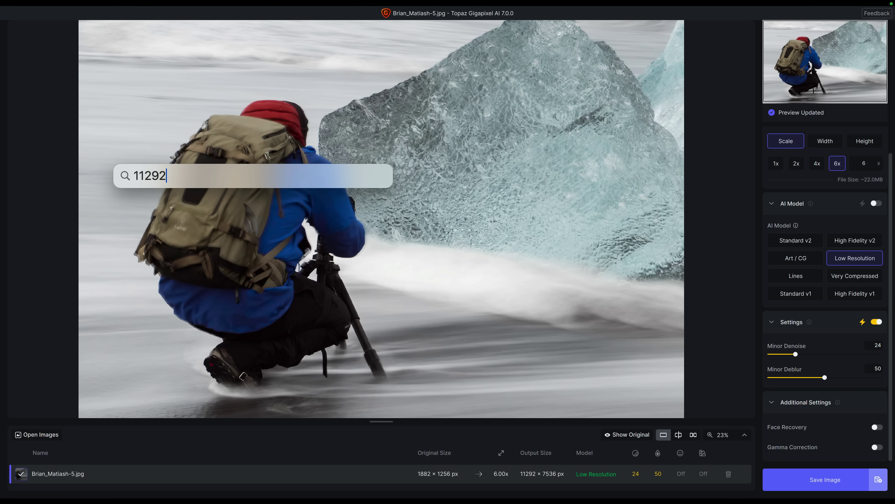
{"action": "type", "text": "*7536"}
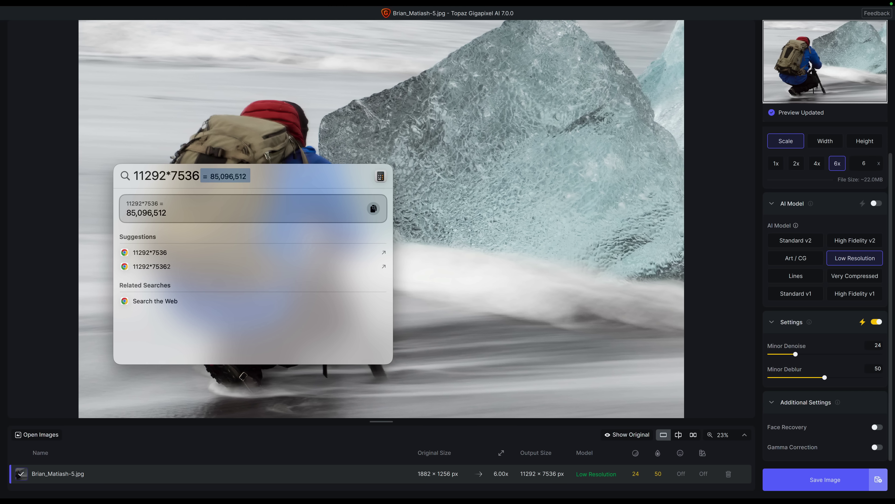
{"action": "key", "text": "Escape"}
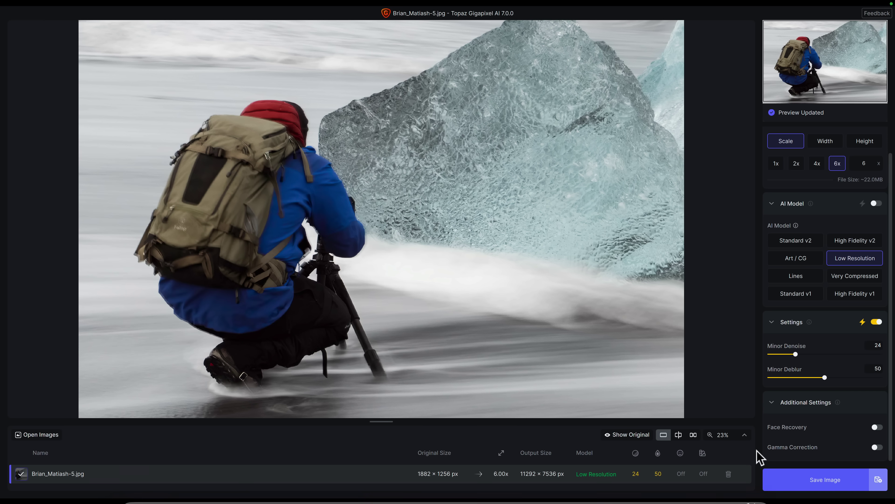
- View the Low Resolution preview at 100% and inspect the ice texture beside the red hat
{"action": "left_click", "coordinate": [740, 436]}
{"action": "left_click", "coordinate": [704, 390]}
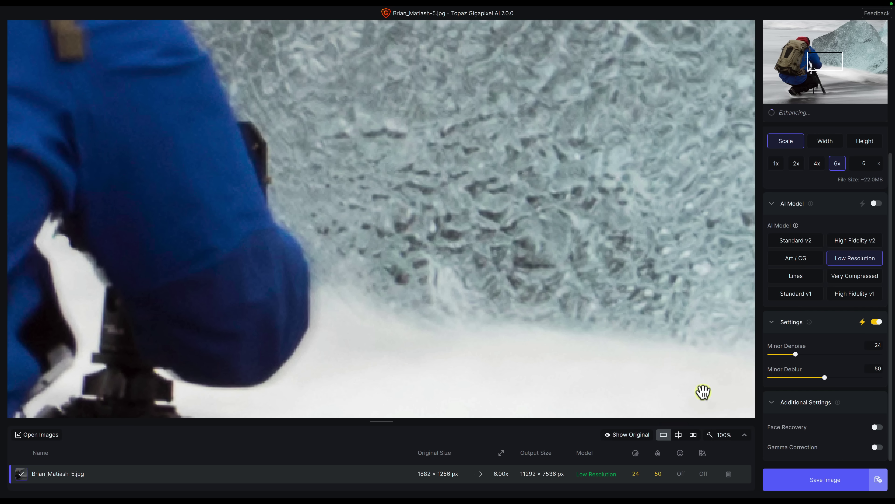
{"action": "left_click_drag", "start_coordinate": [379, 134], "coordinate": [464, 313]}
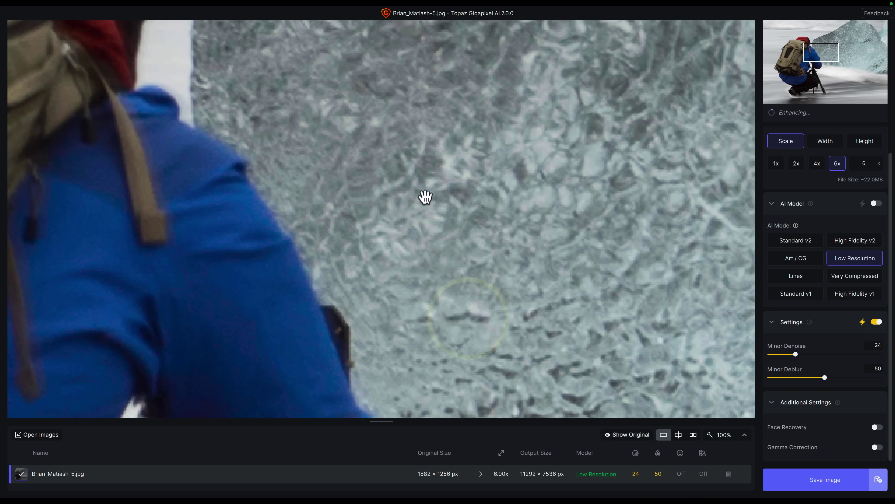
{"action": "left_click_drag", "start_coordinate": [326, 142], "coordinate": [435, 290]}
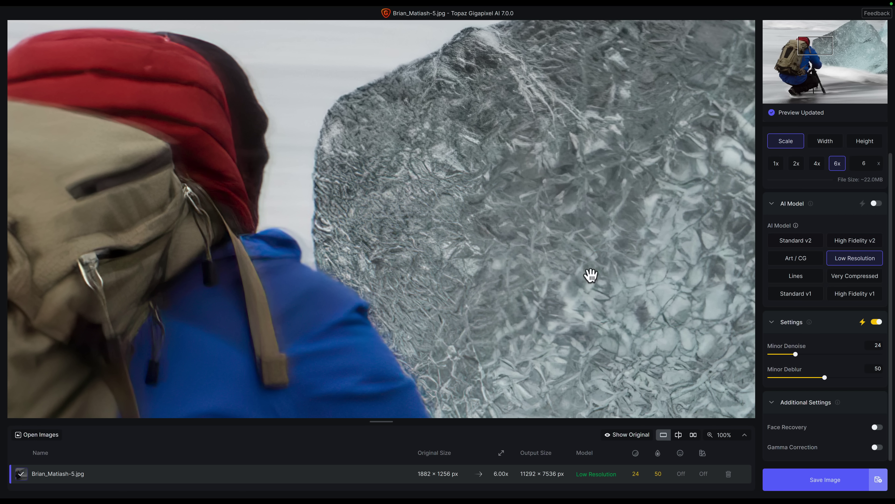
- Save the 6x upscale as Brian_Matiash-5-topaz-low resolution-6x.jpg, quit Gigapixel, and select the new Desktop file
{"action": "left_click", "coordinate": [807, 477]}
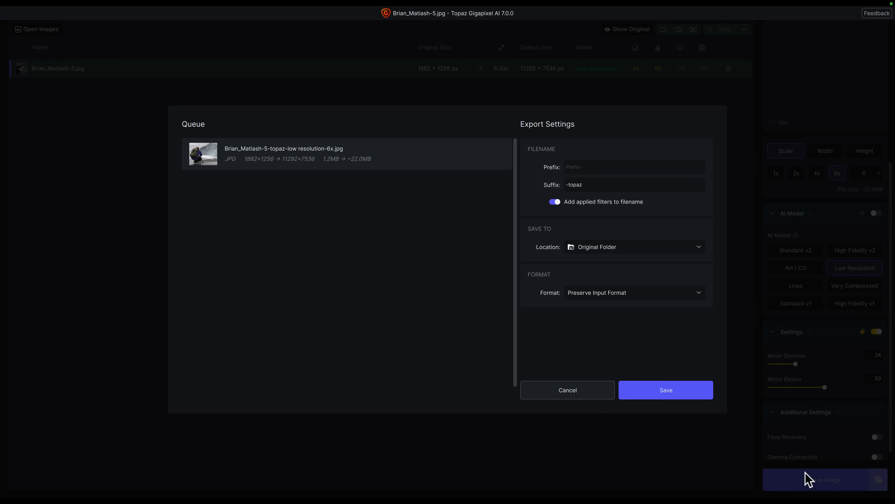
{"action": "left_click", "coordinate": [672, 401]}
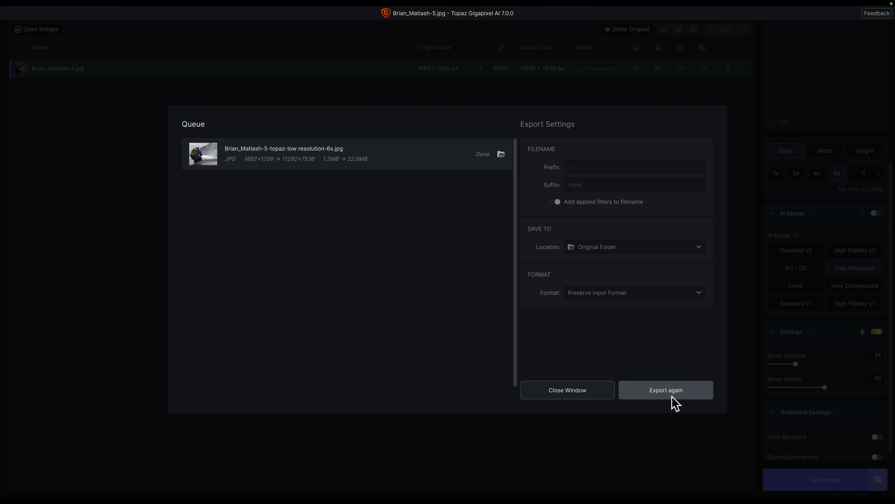
{"action": "key", "text": "super+q"}
{"action": "left_click", "coordinate": [838, 401]}
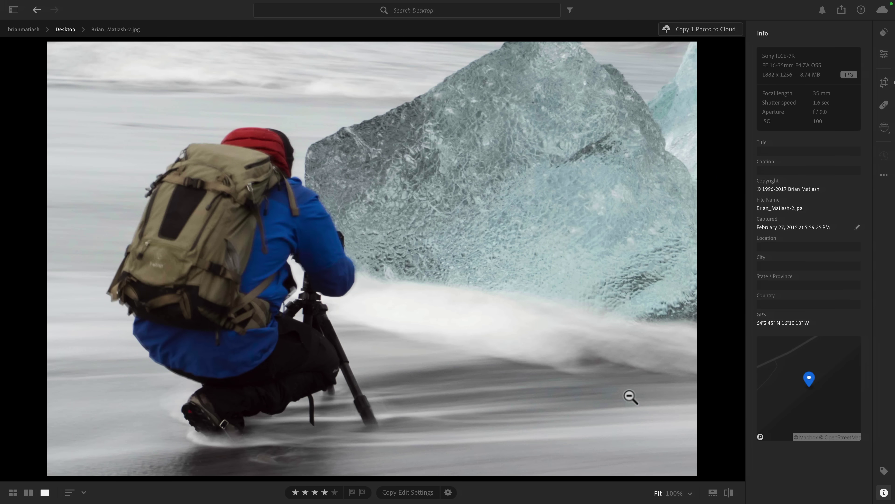
- Show the Desktop photos in Grid view and check the 11292 × 7536 upscaled JPG's details
{"action": "key", "text": "g"}
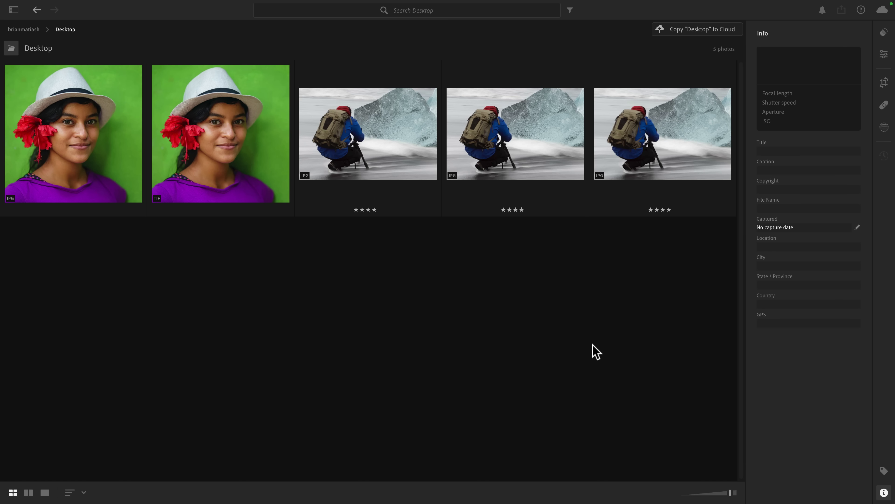
{"action": "left_click", "coordinate": [515, 136]}
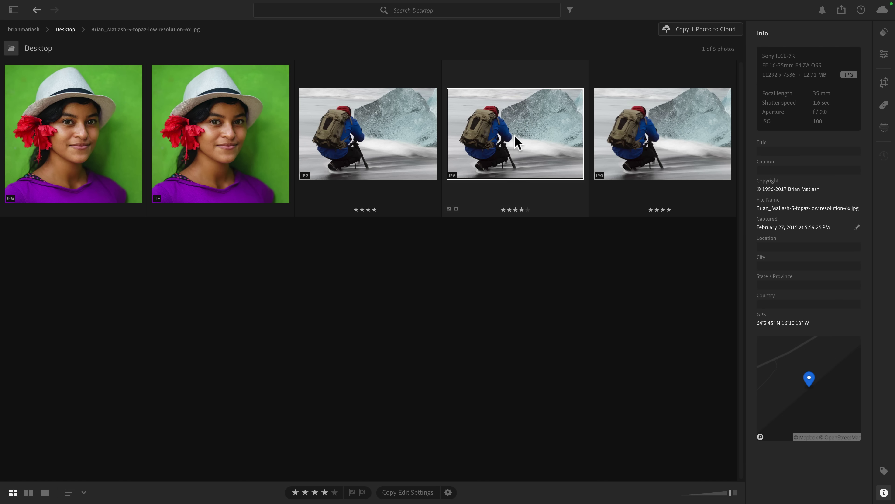